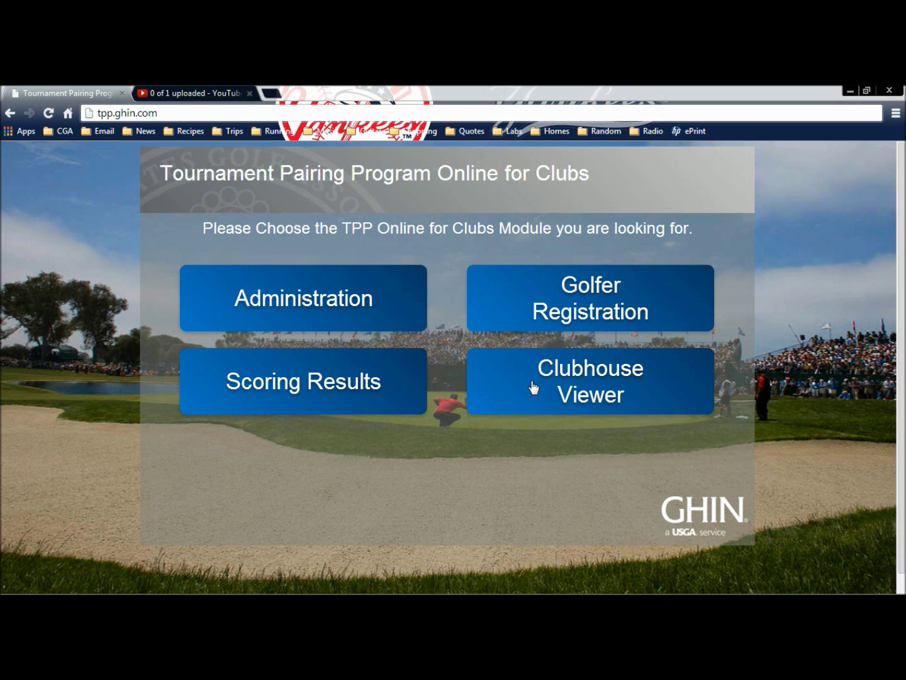
Log in to the Administration module with the saved user credentials.
click(371, 315)
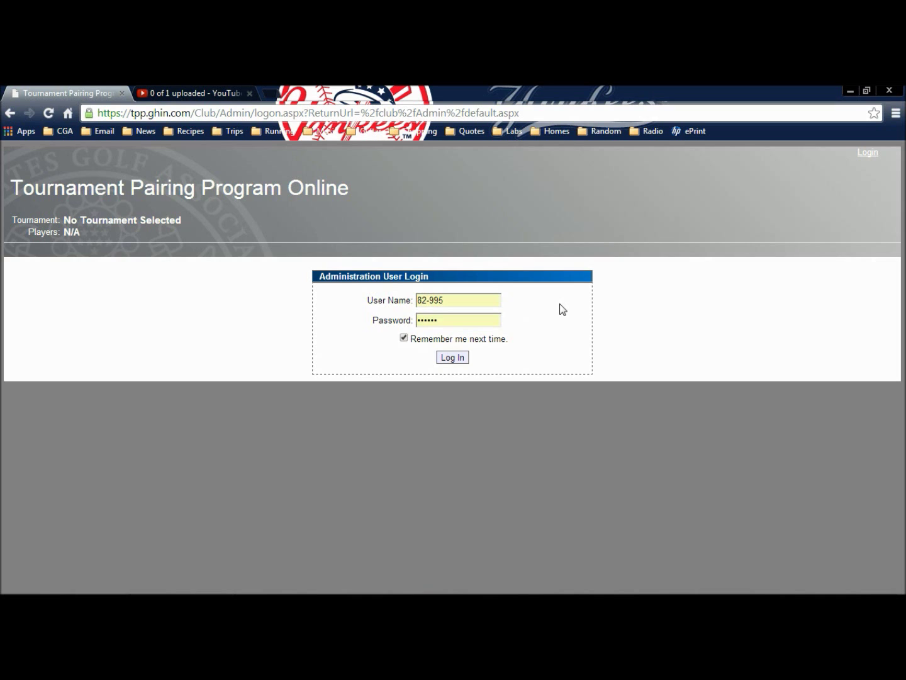
click(463, 359)
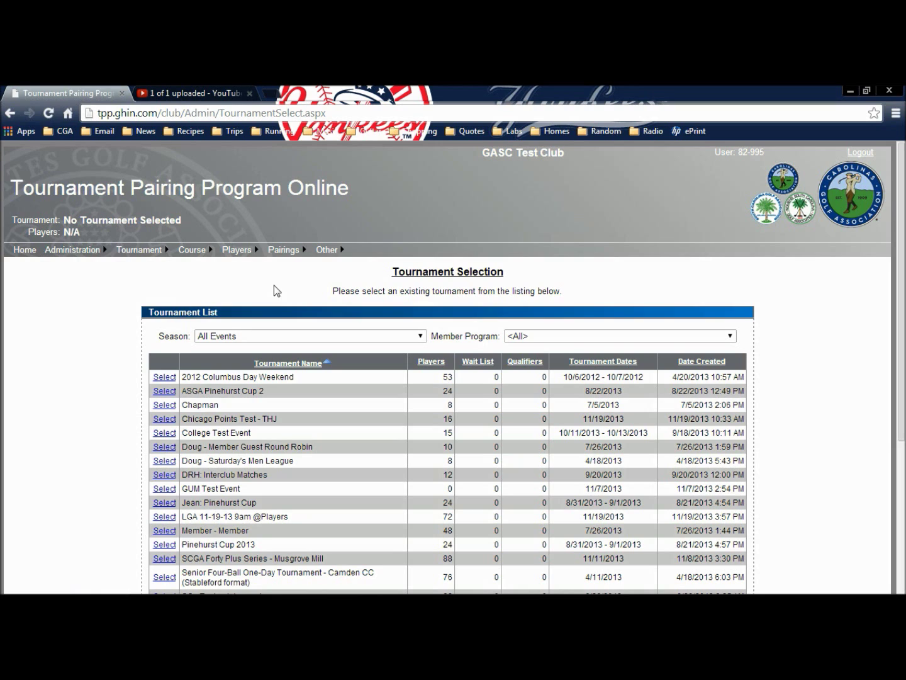
Start adding a new administration user with the username readonly.
mouse_move(87, 250)
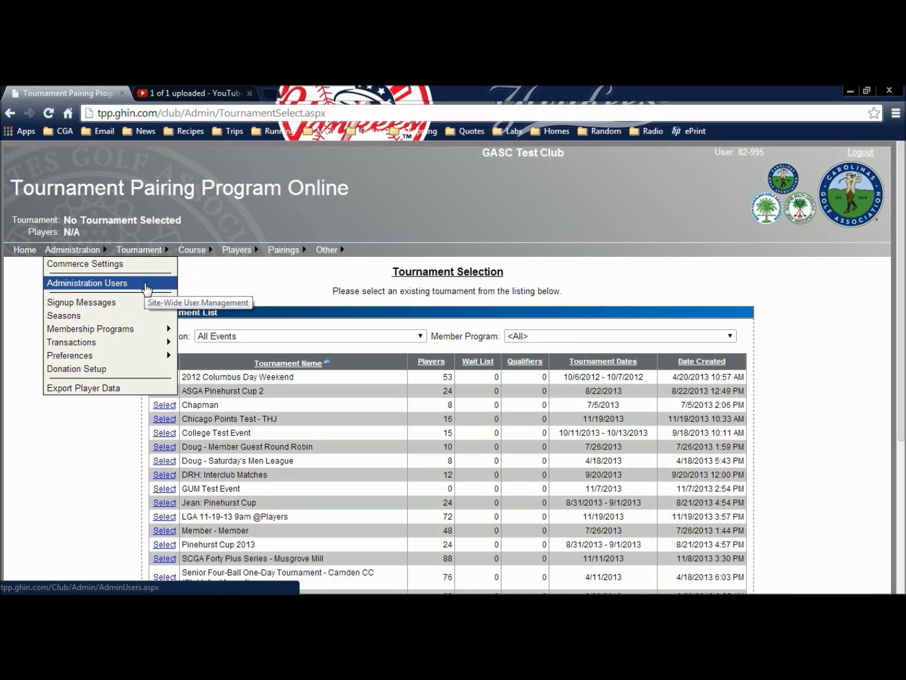
click(145, 284)
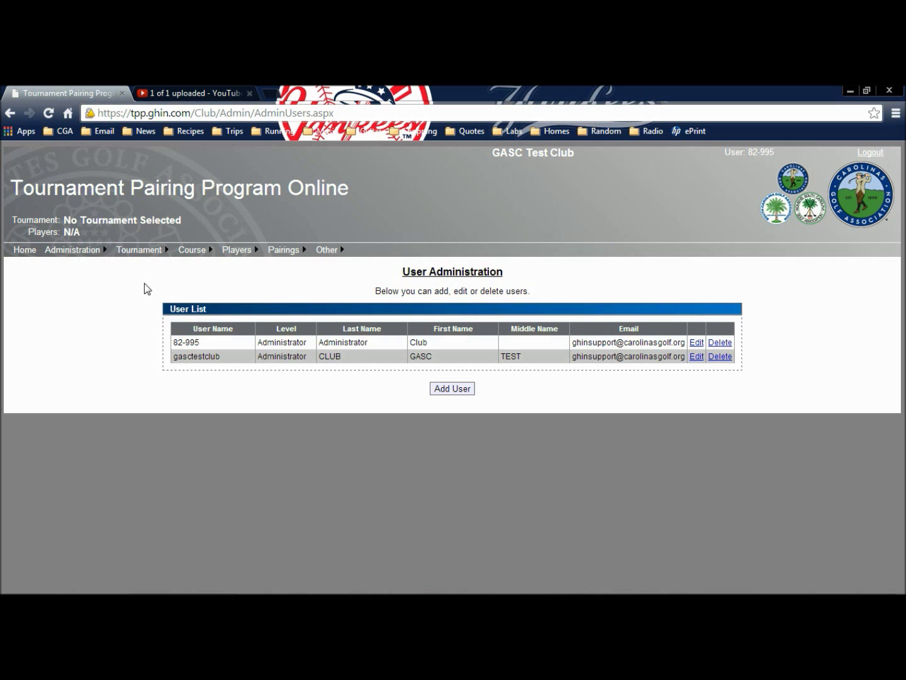
click(438, 391)
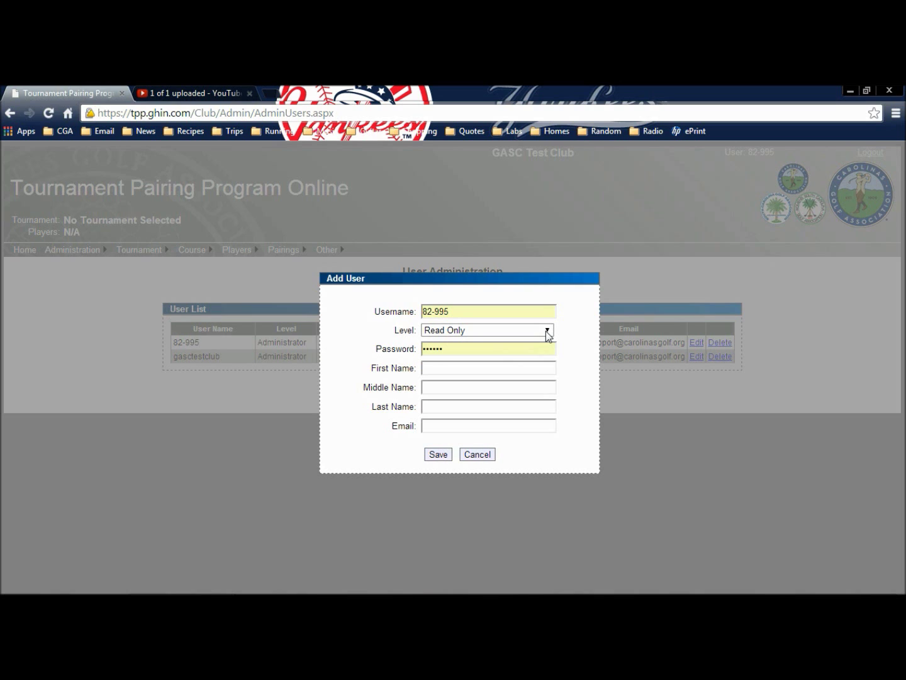
triple_click(486, 314)
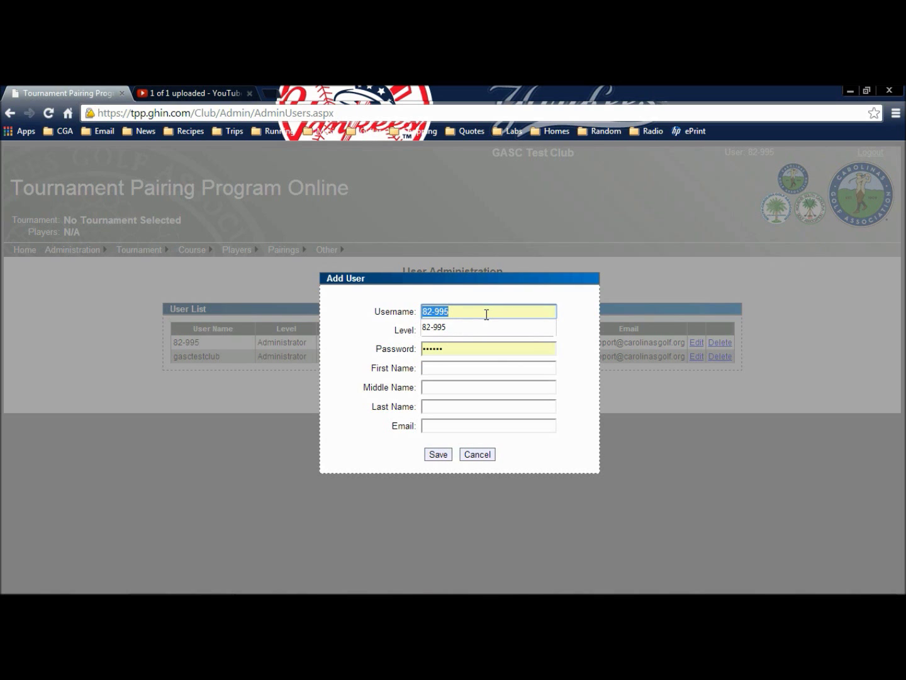
text(read only)
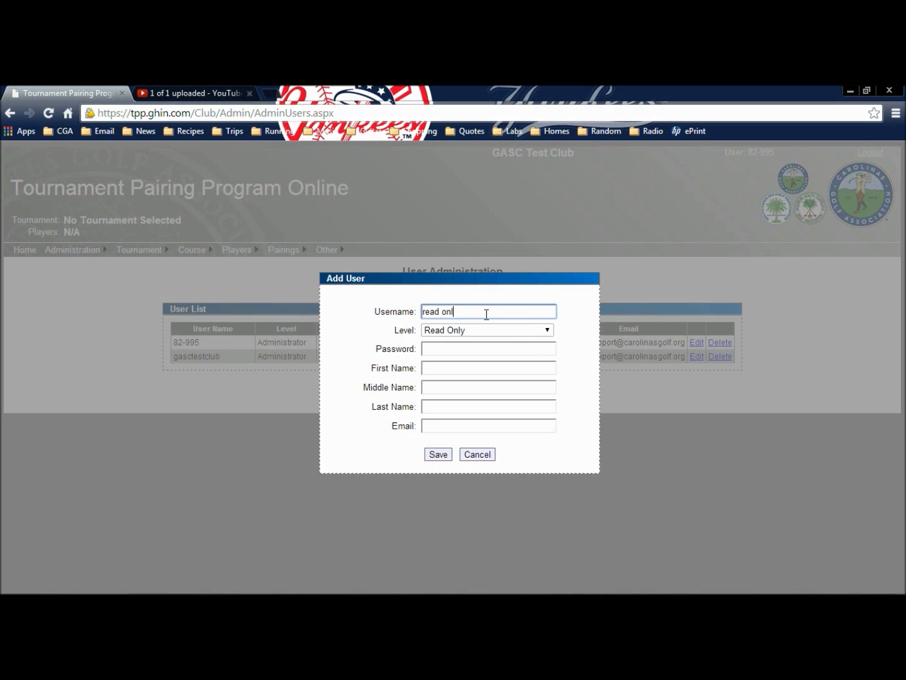
click(444, 314)
key(BackSpace)
Enter the new user's password and set the access level to Read Only.
click(515, 335)
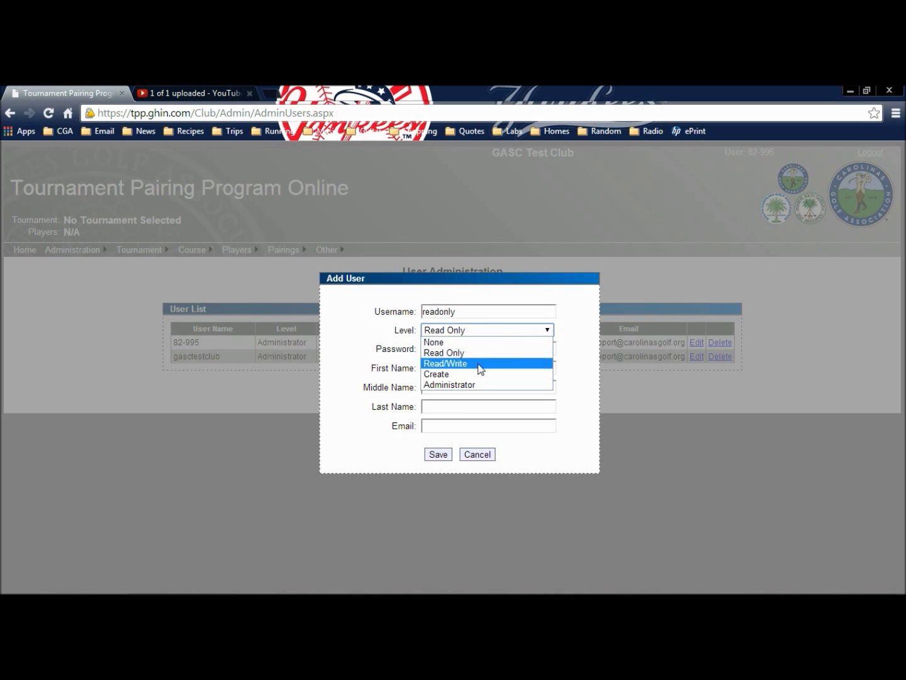
click(469, 385)
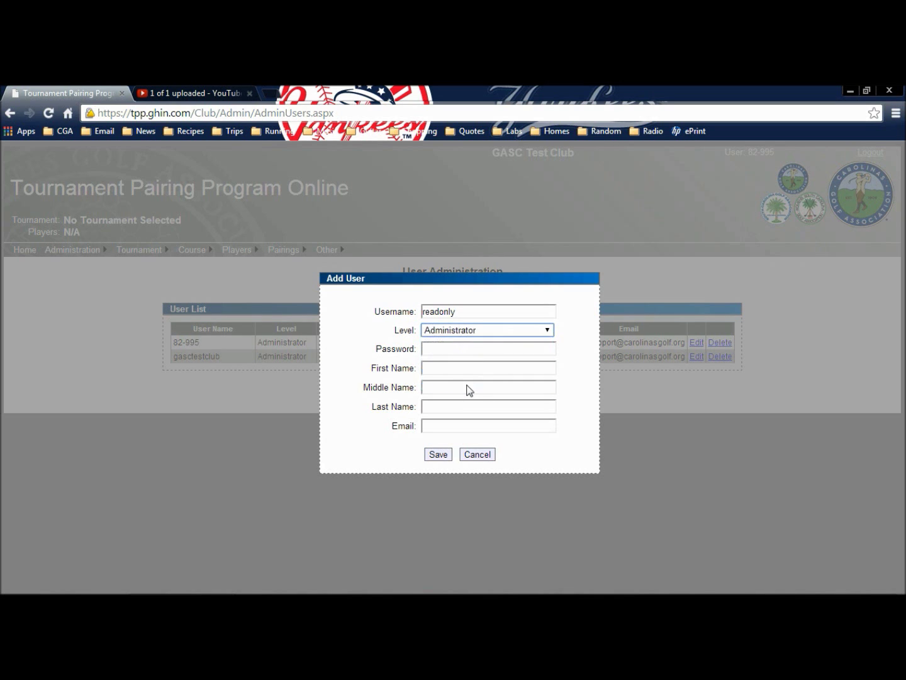
click(485, 348)
text(*******)
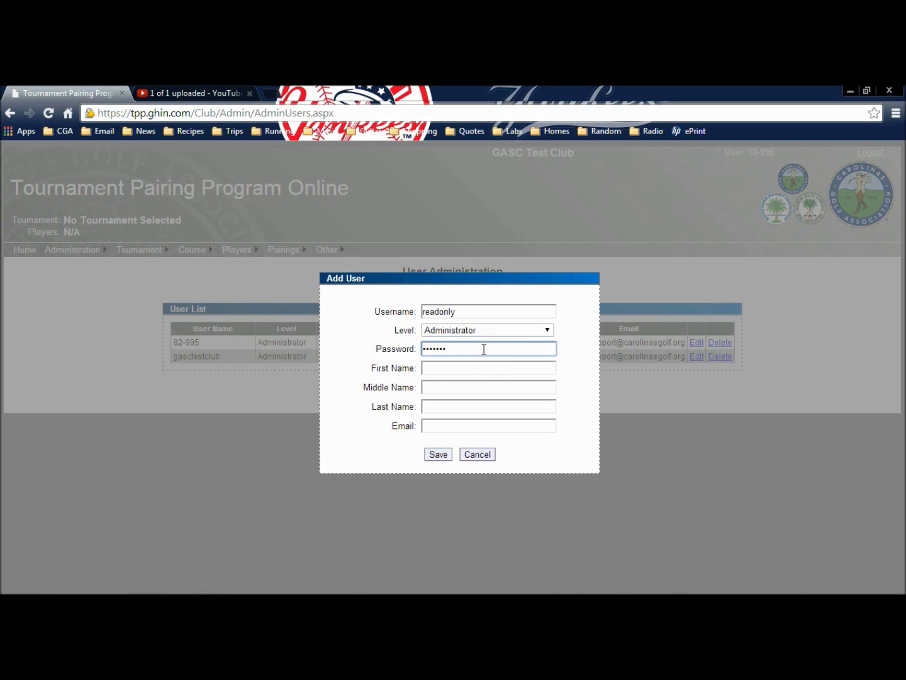
click(496, 335)
click(486, 352)
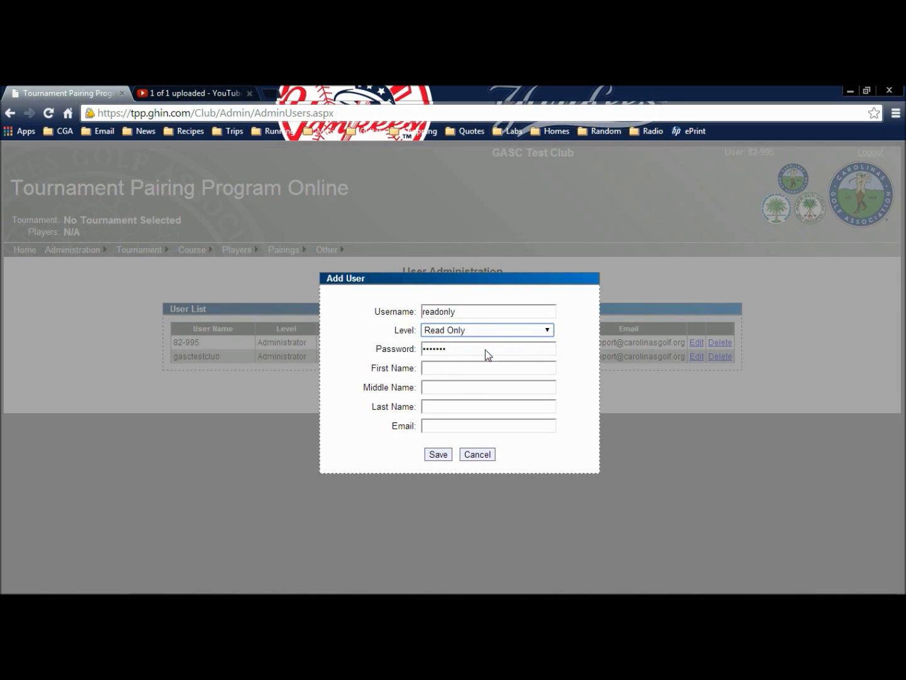
Enter Intern as first name and GHIN Support as last name, fill in the user's email and save the new user.
click(472, 367)
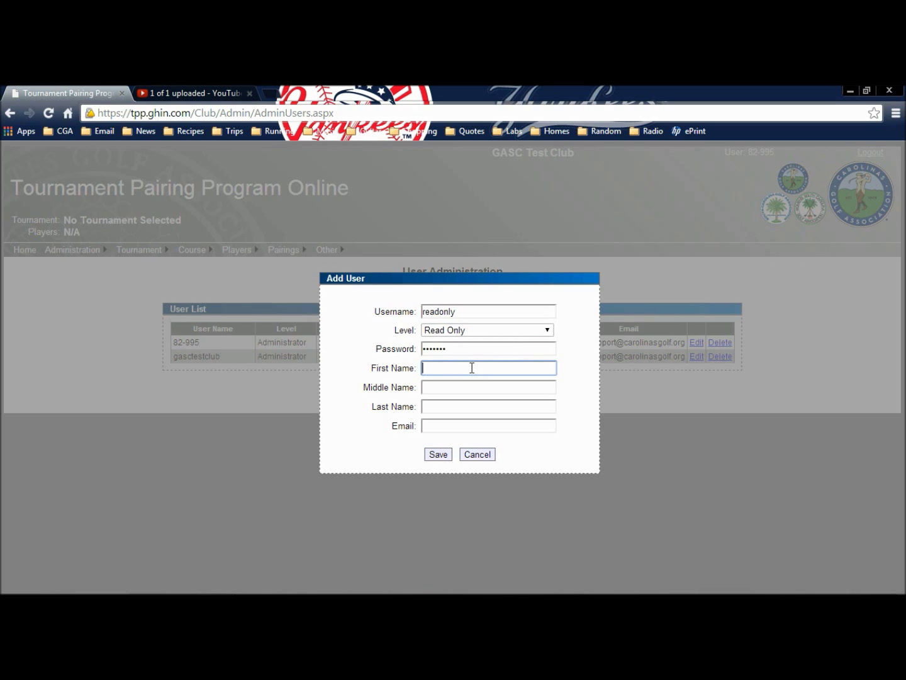
text(Intern)
key(Tab)
key(Tab)
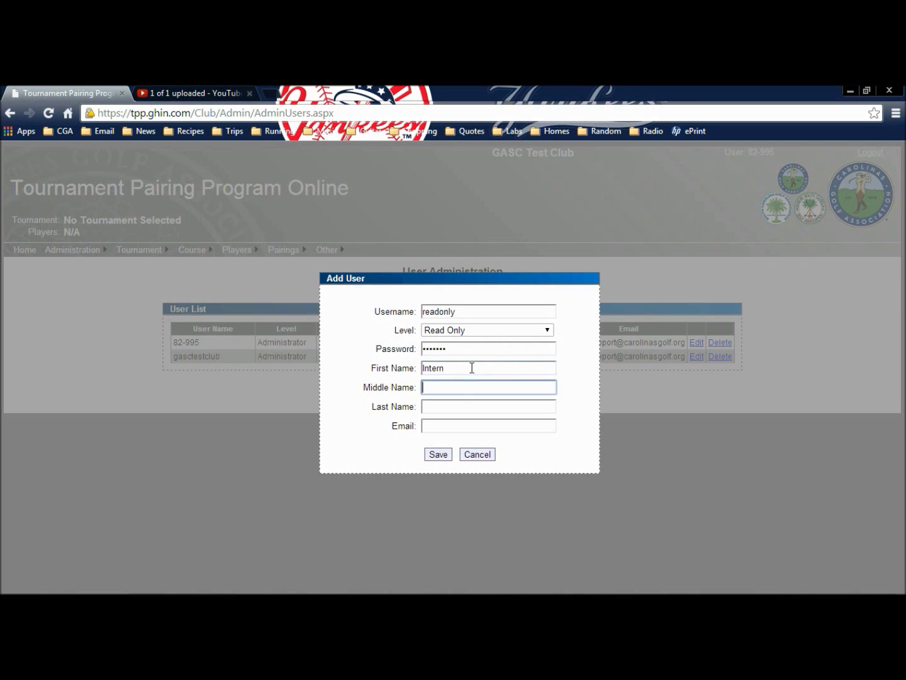
text(G)
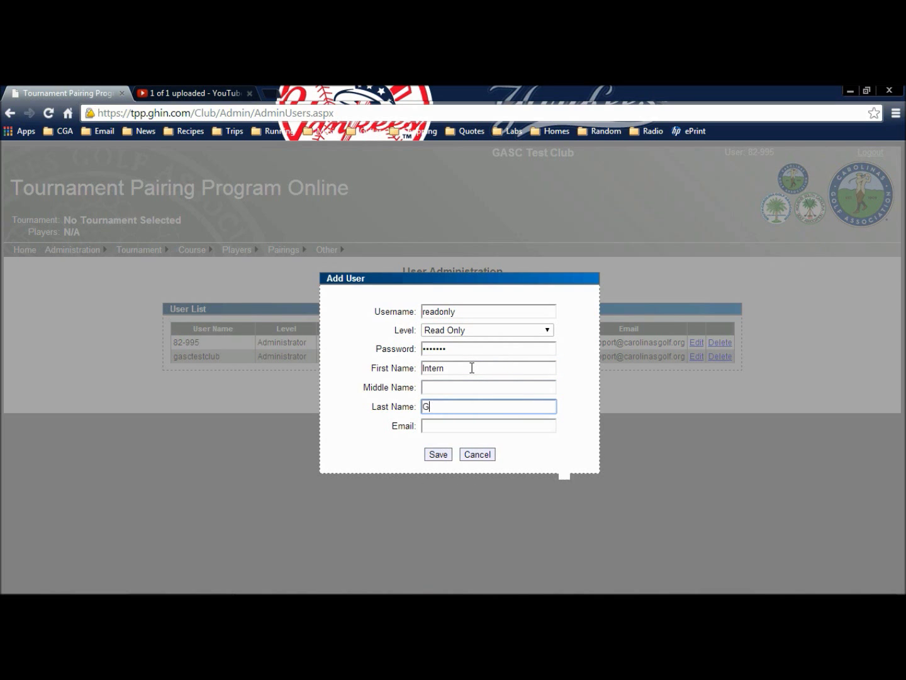
text(HIN Support)
key(Tab)
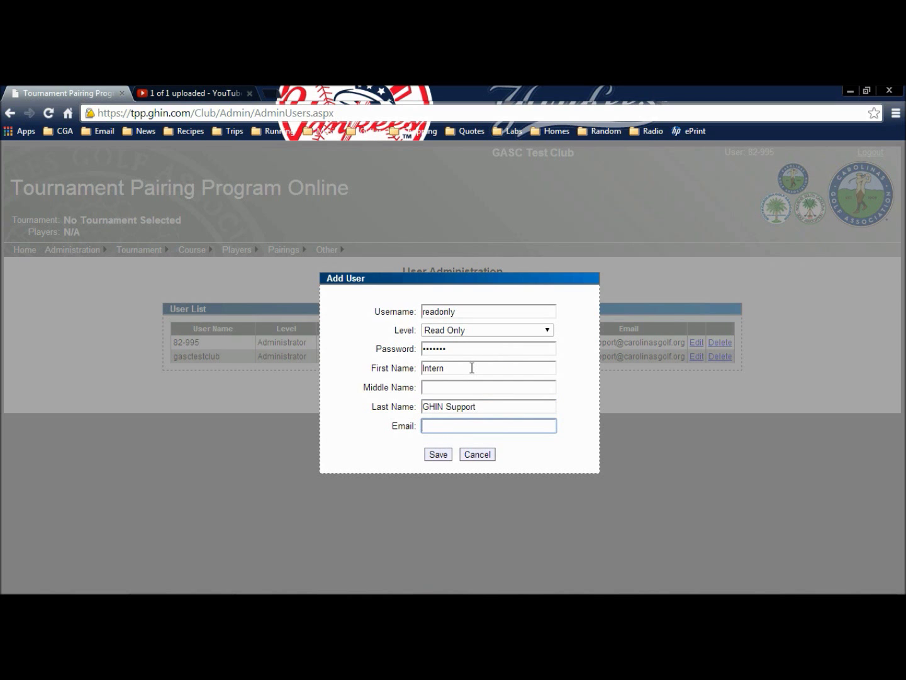
text(ghin)
click(459, 440)
click(450, 453)
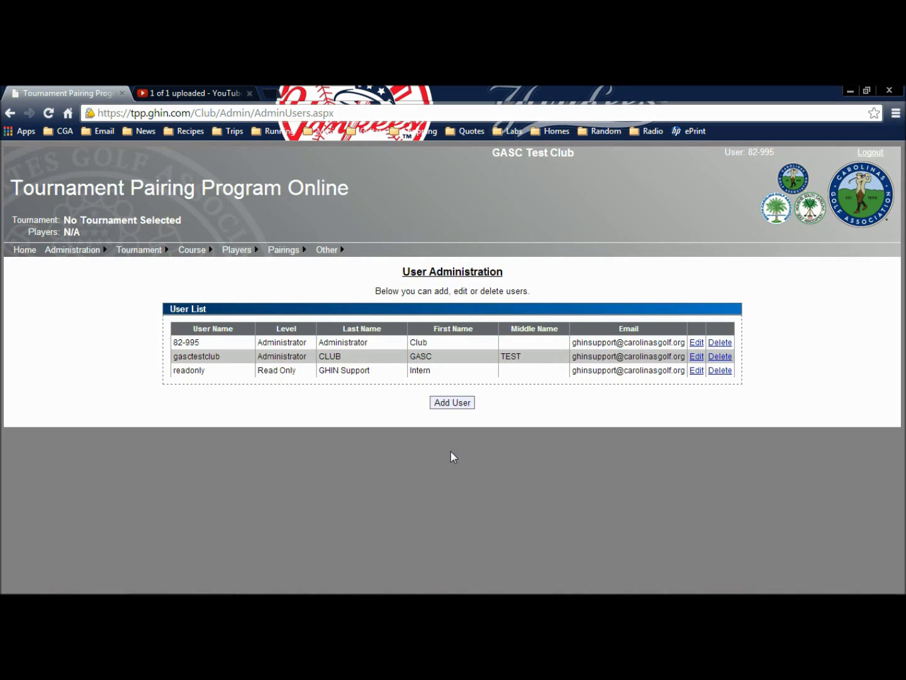
Open the signup messages and display the Tournament Confirmation Email Message template.
mouse_move(69, 254)
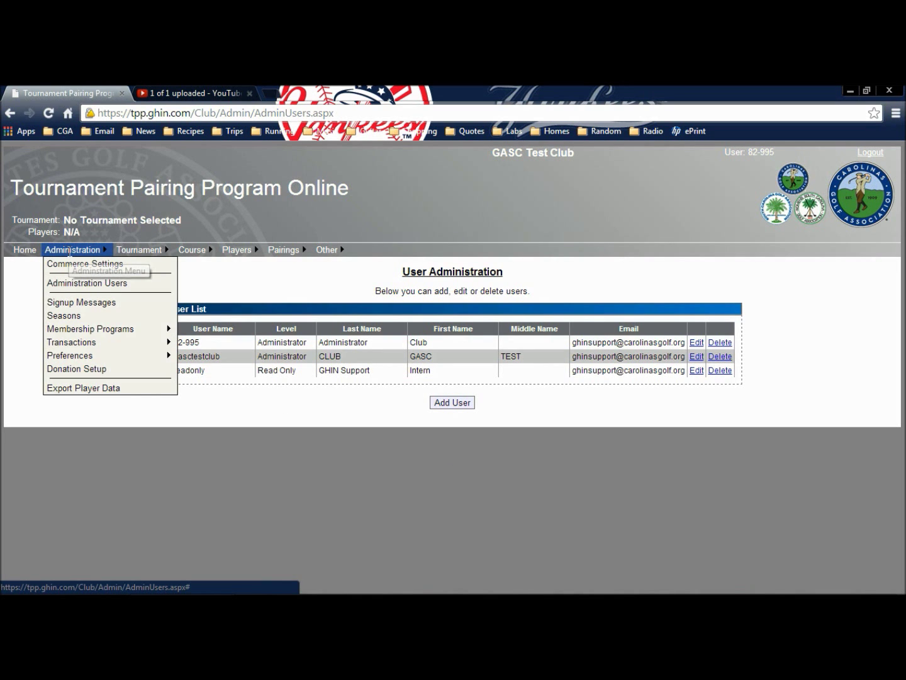
click(71, 303)
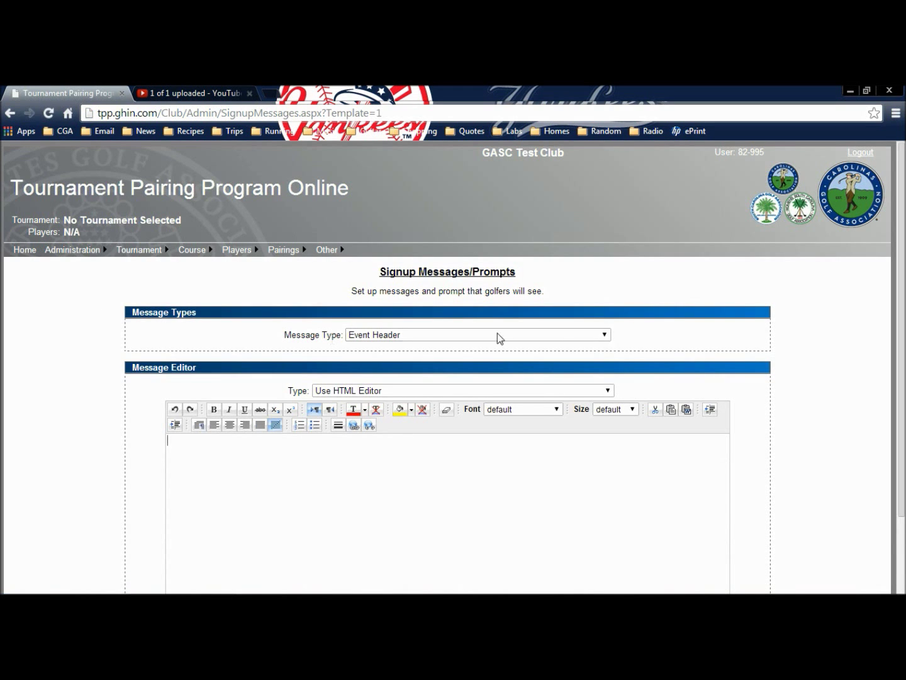
scroll(900, 398, down, 2)
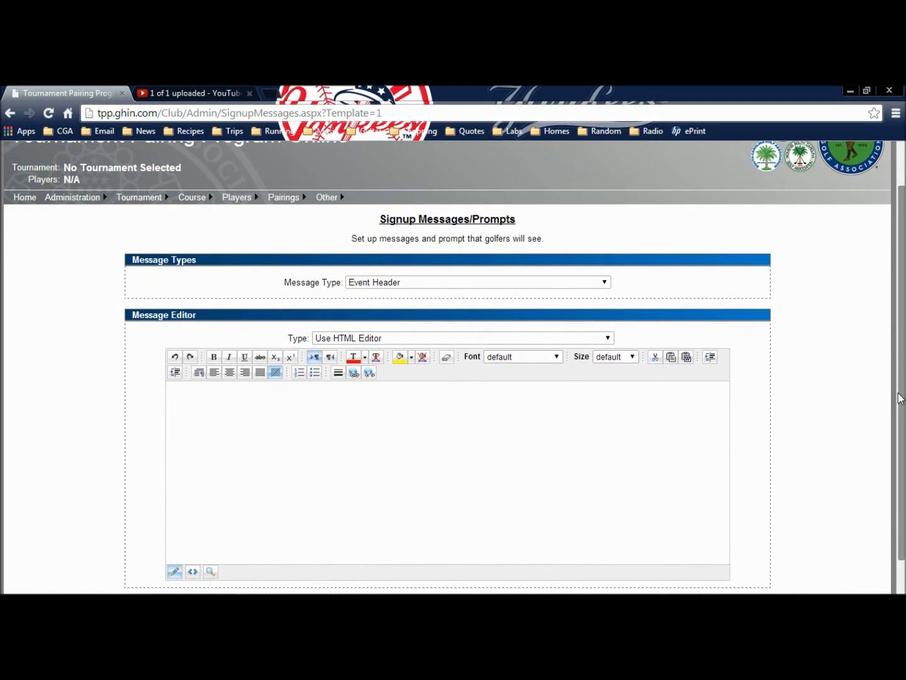
scroll(900, 398, down, 1)
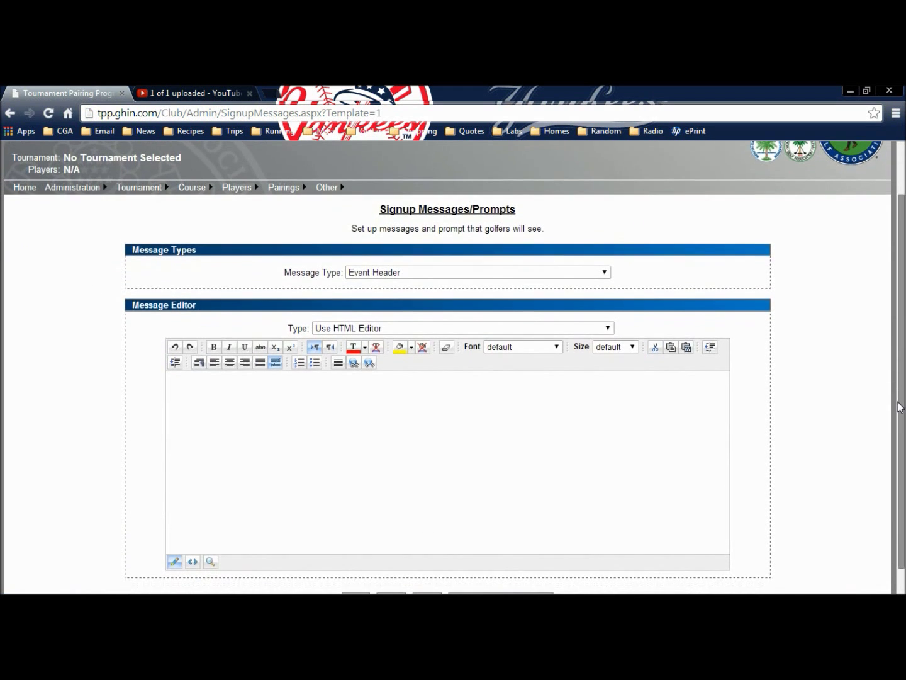
click(602, 273)
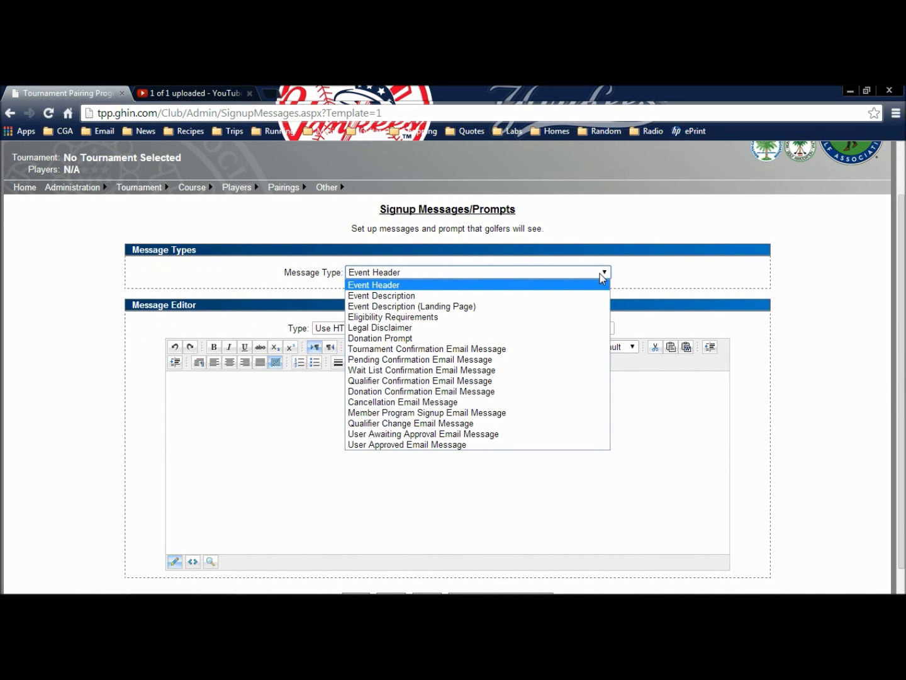
click(555, 350)
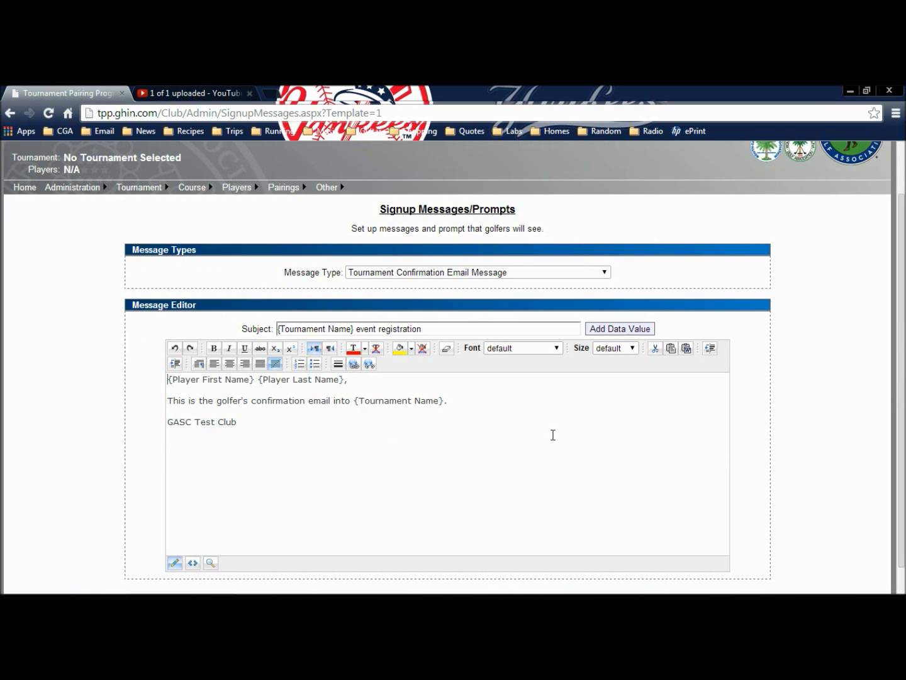
Review the data values available for the confirmation email's subject, then close the list and check the message editor's options.
click(621, 329)
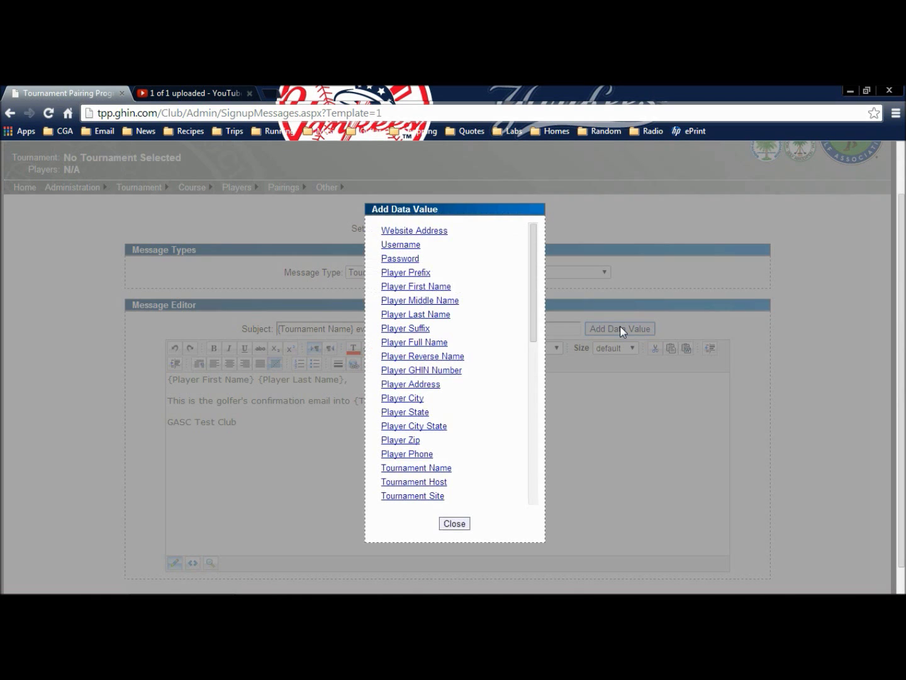
drag(532, 295, 530, 462)
click(456, 524)
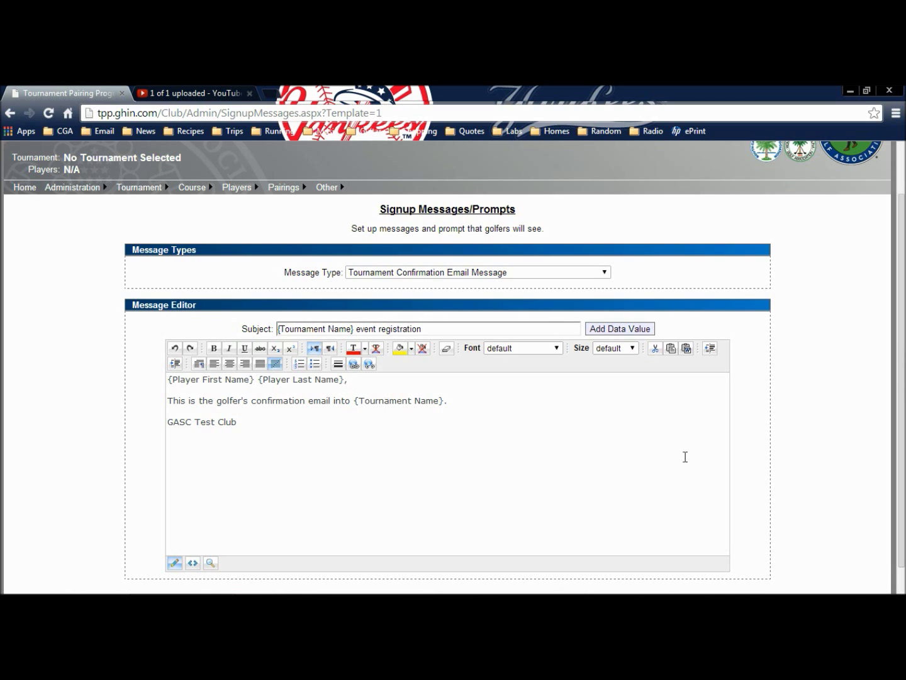
drag(900, 410, 892, 457)
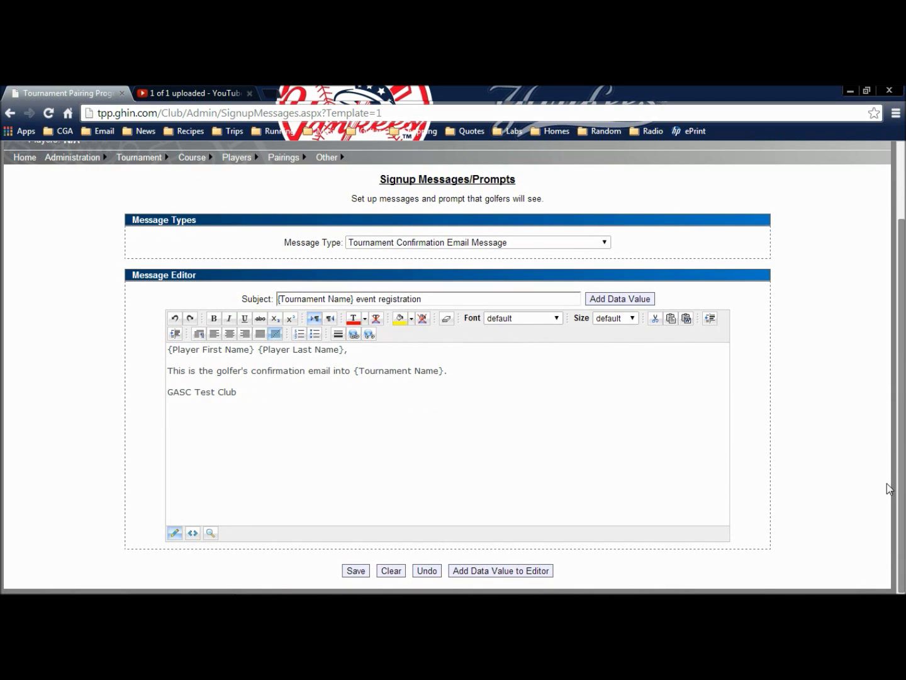
Display the Cancellation Email Message template and look over the other available message types.
click(606, 242)
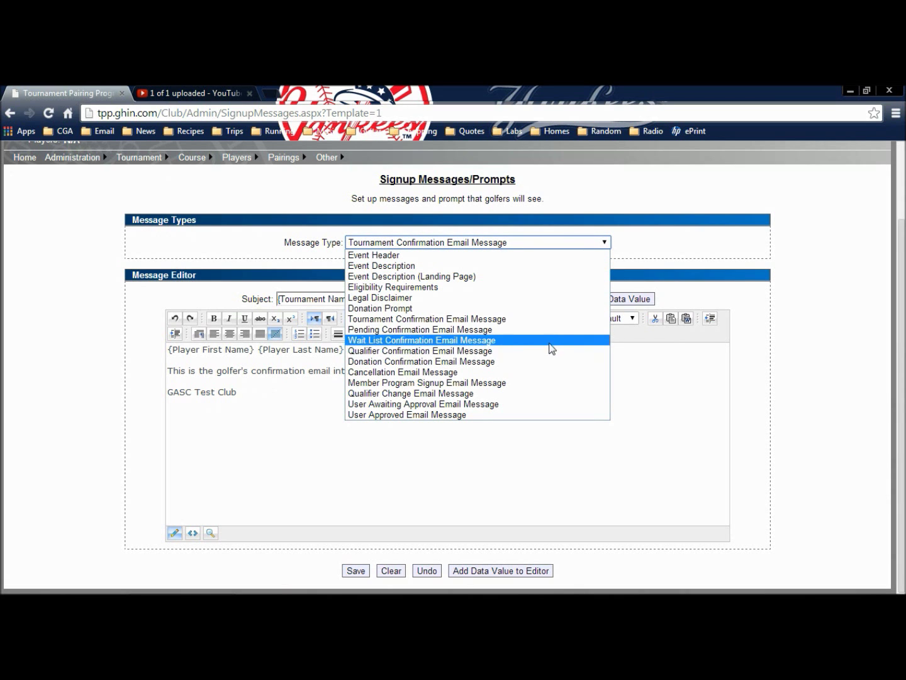
click(538, 372)
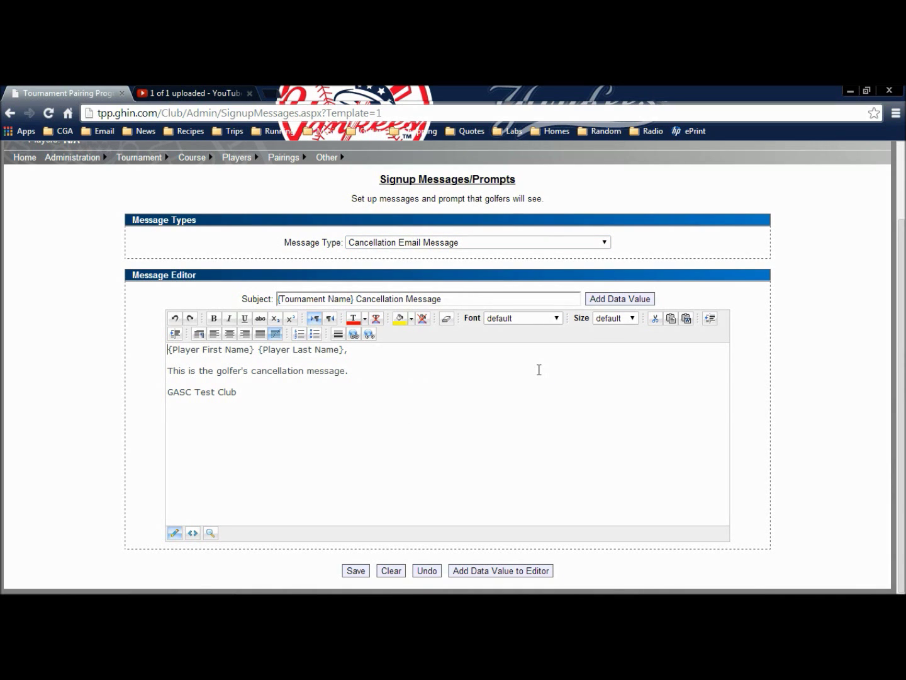
click(603, 247)
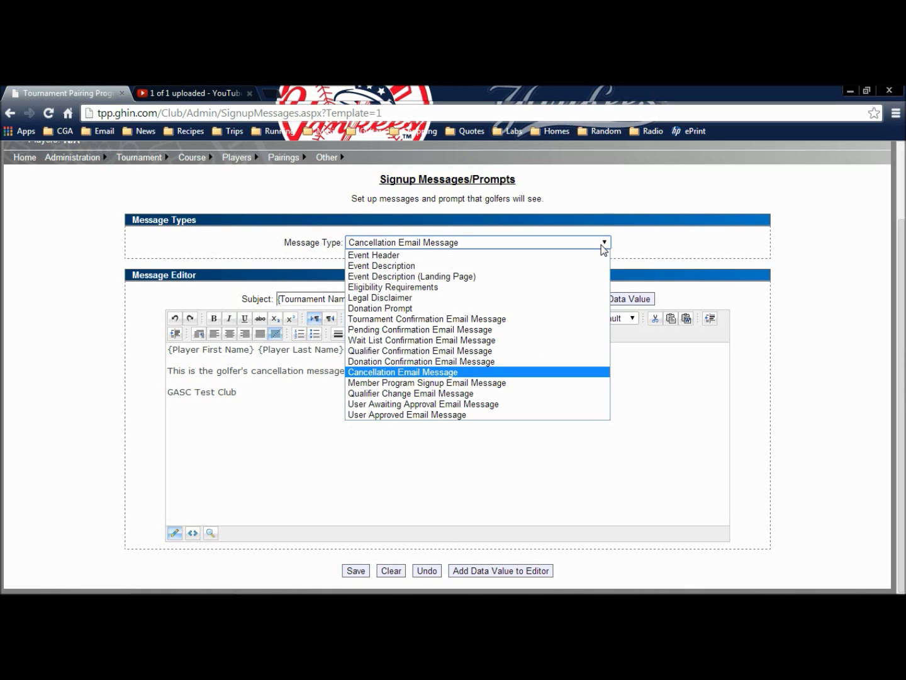
click(646, 245)
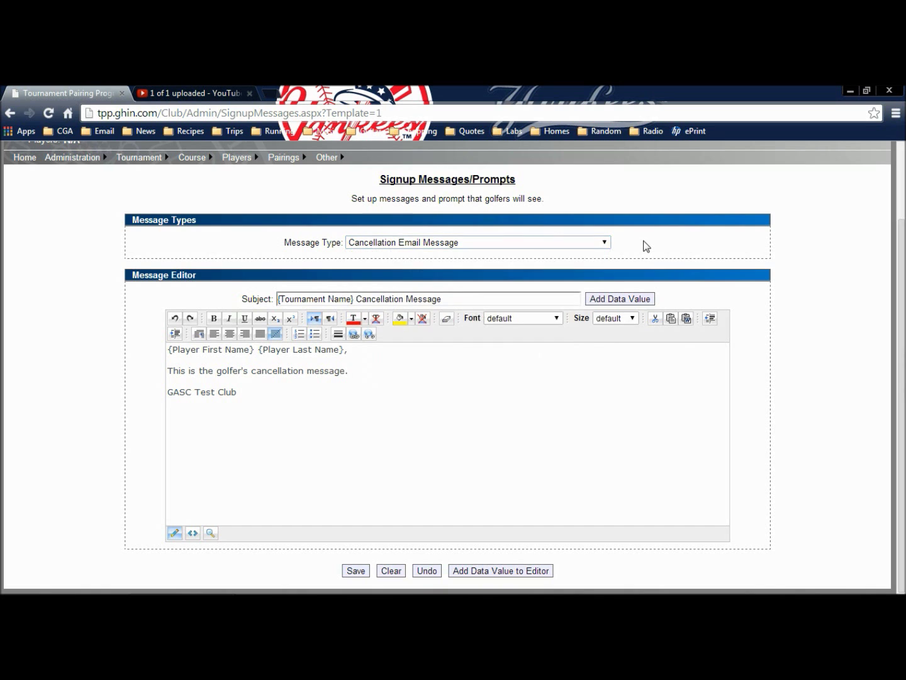
Open the season management page to view the existing seasons.
mouse_move(137, 157)
mouse_move(88, 157)
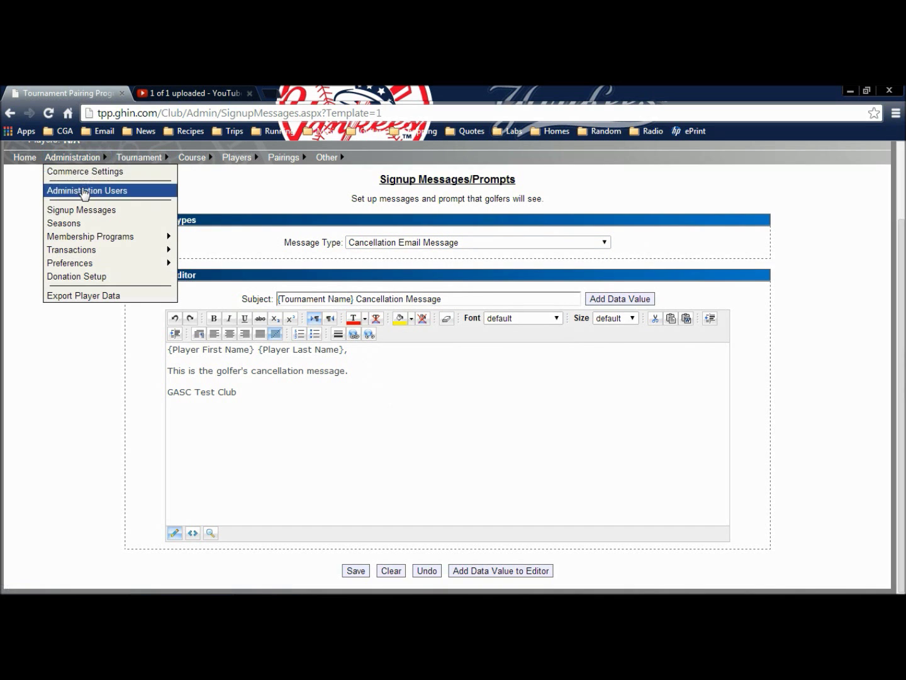
click(75, 224)
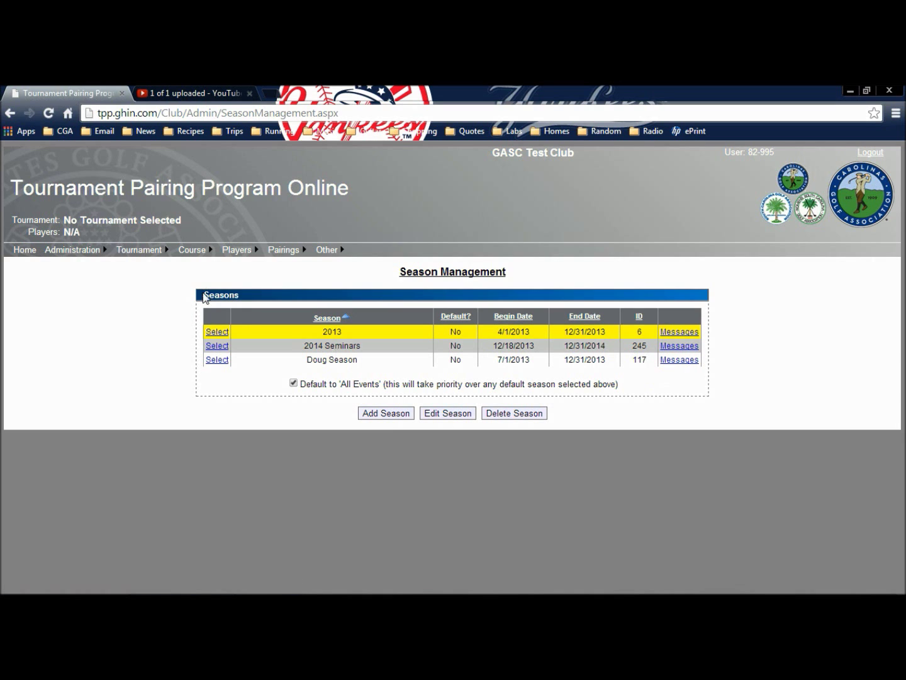
mouse_move(86, 252)
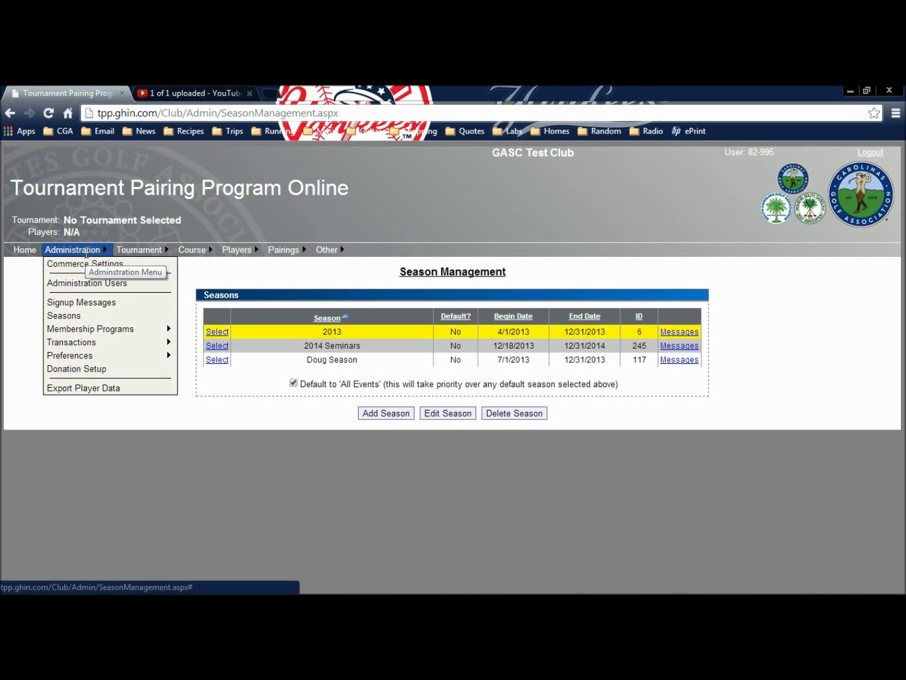
mouse_move(82, 327)
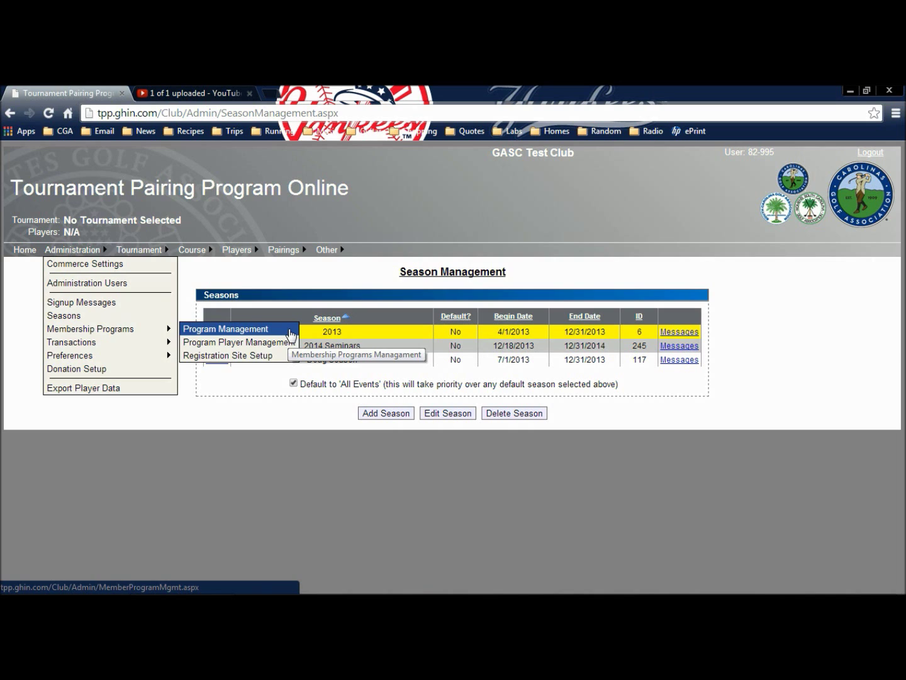
mouse_move(173, 347)
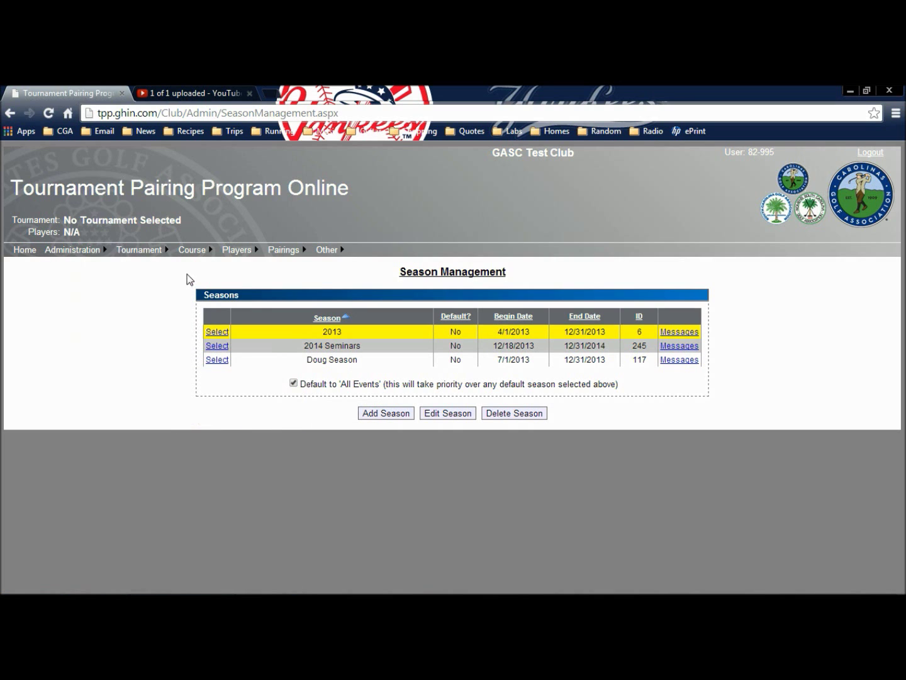
mouse_move(192, 250)
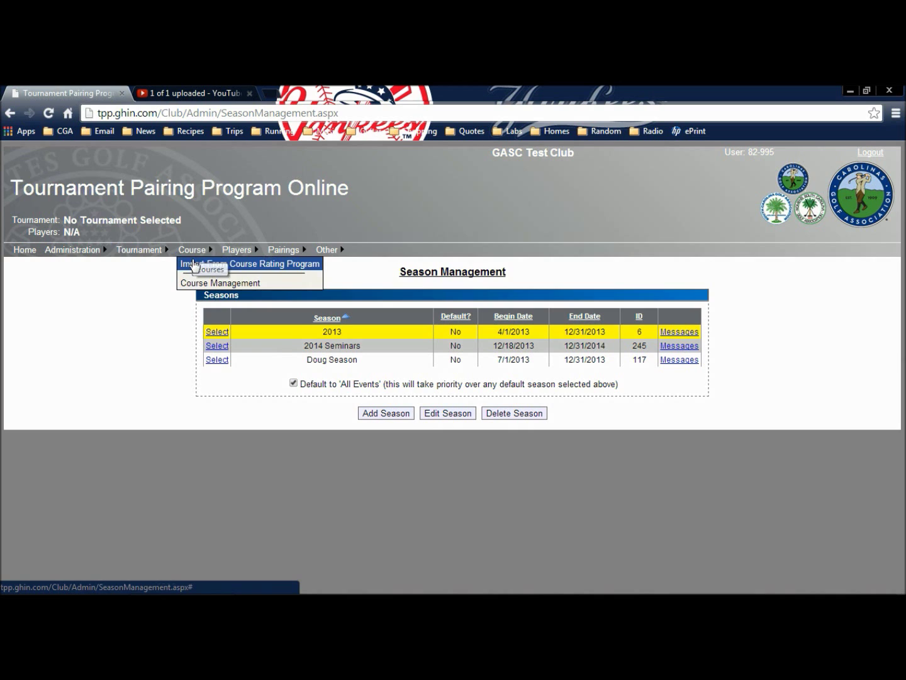
Open the course import from the Course Rating Program and set the state to North Carolina.
click(192, 264)
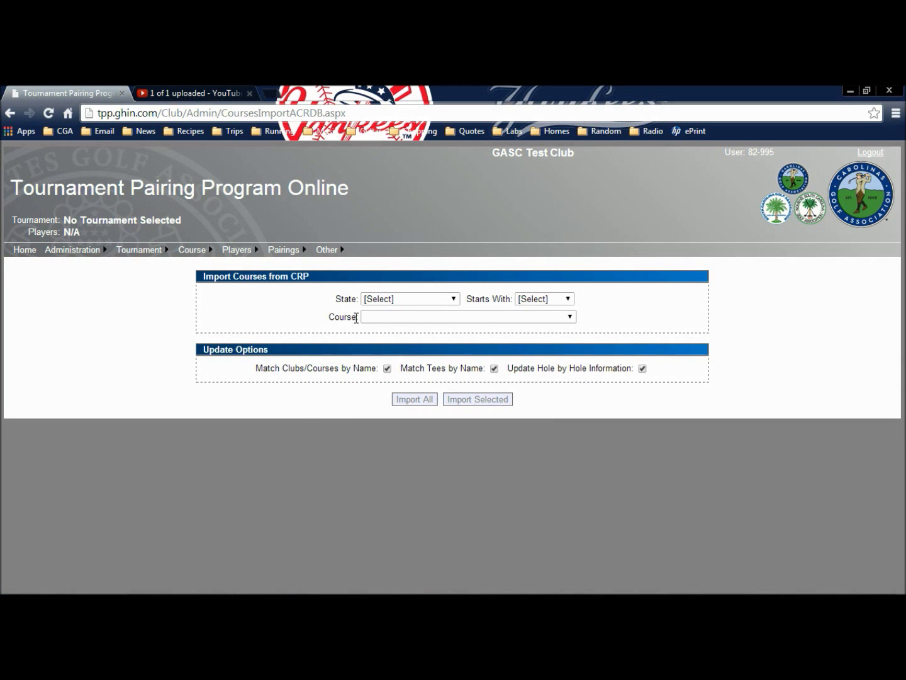
click(454, 300)
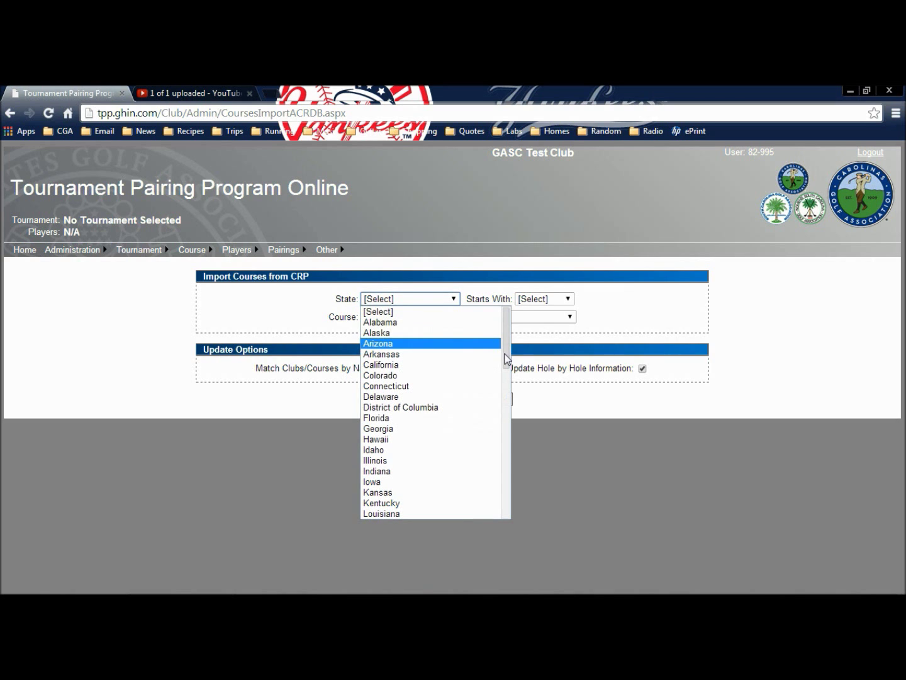
click(495, 407)
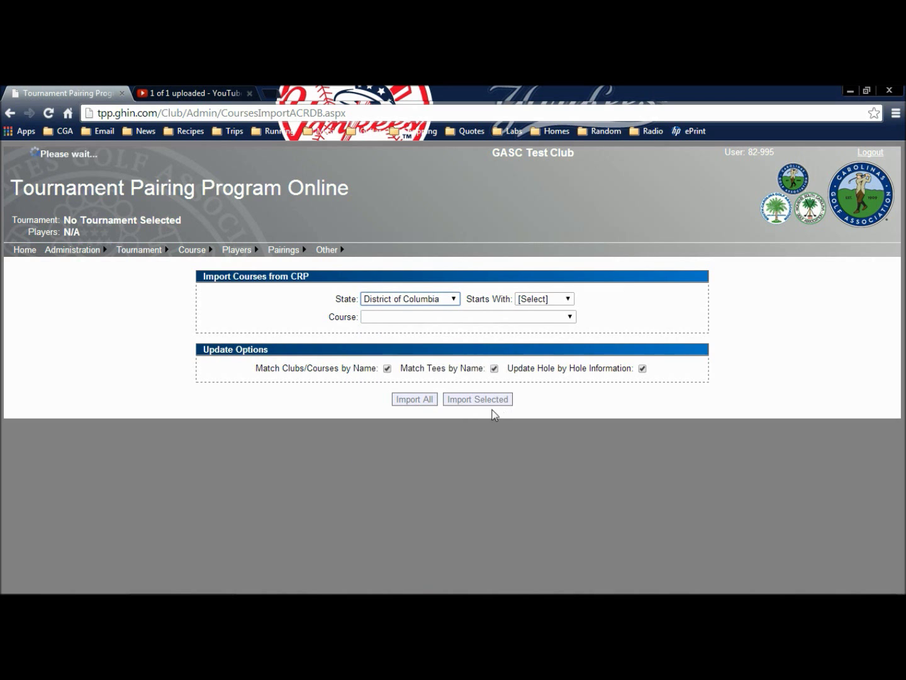
click(391, 293)
key(n)
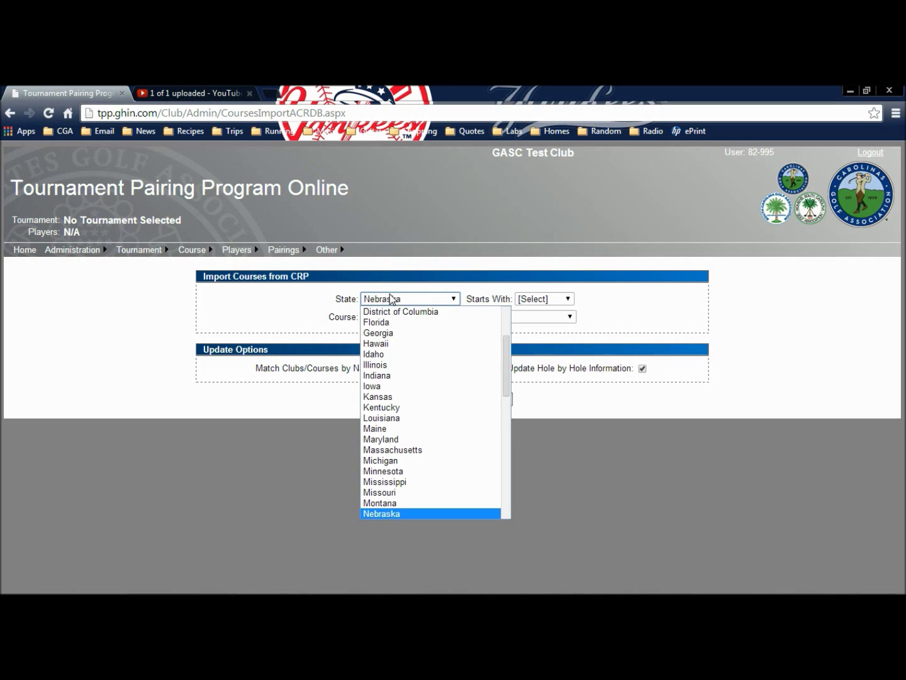
key(o)
click(391, 298)
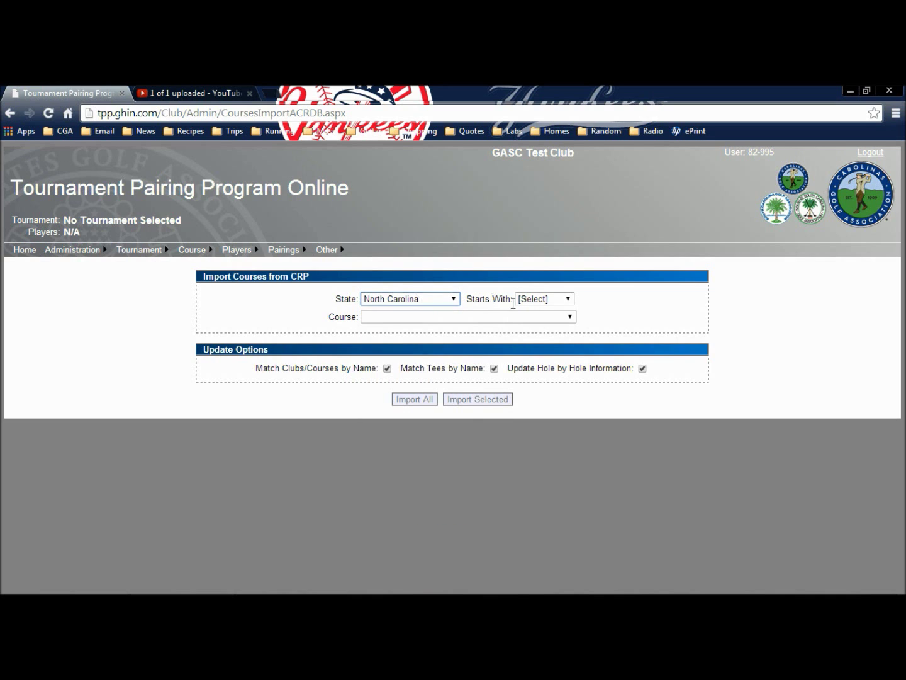
Filter the North Carolina courses to those starting with P and choose Pine Needles.
click(539, 300)
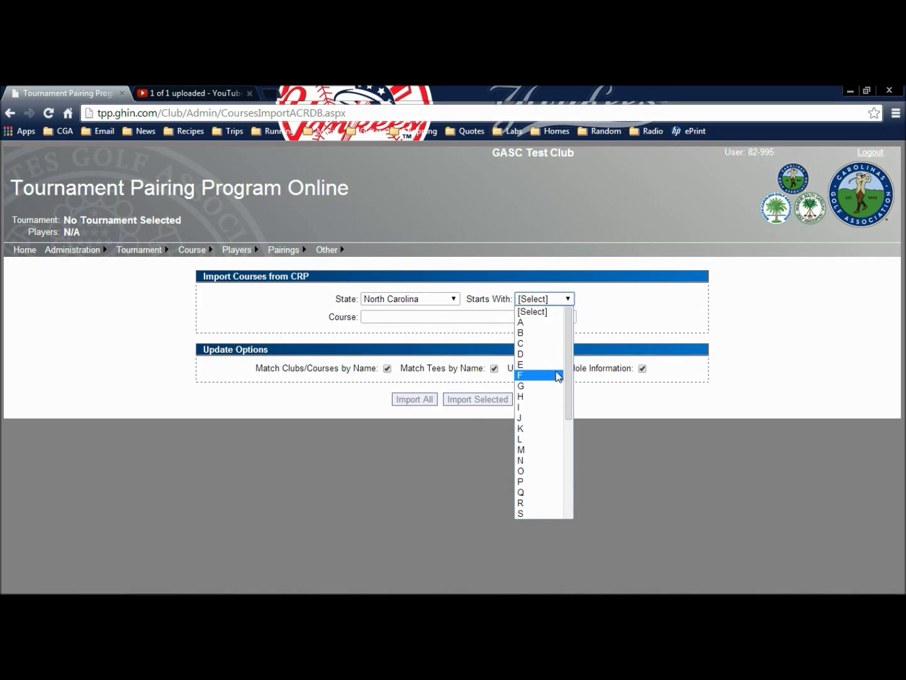
click(559, 417)
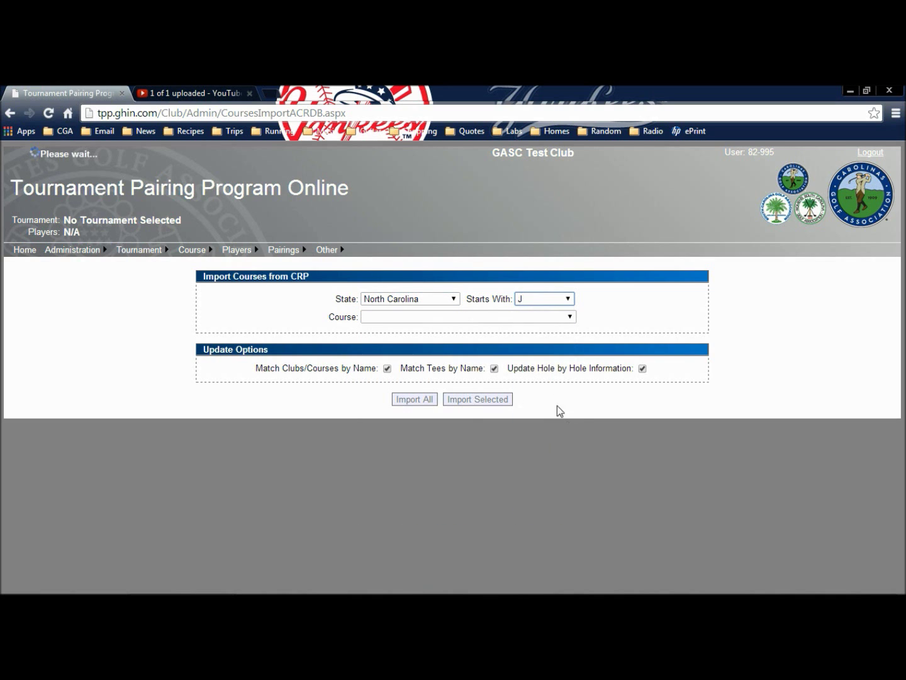
click(566, 303)
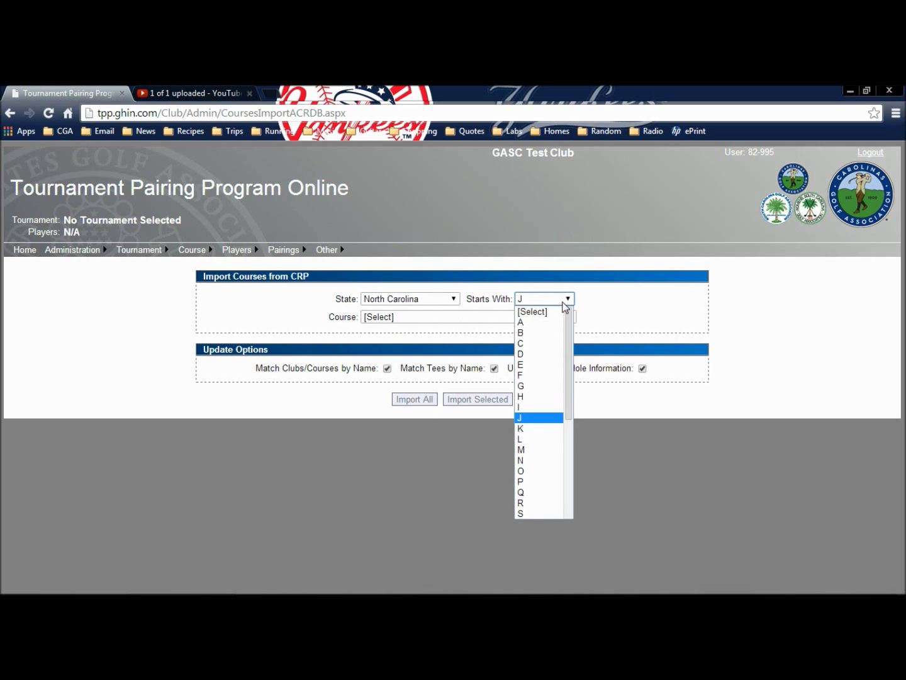
click(542, 482)
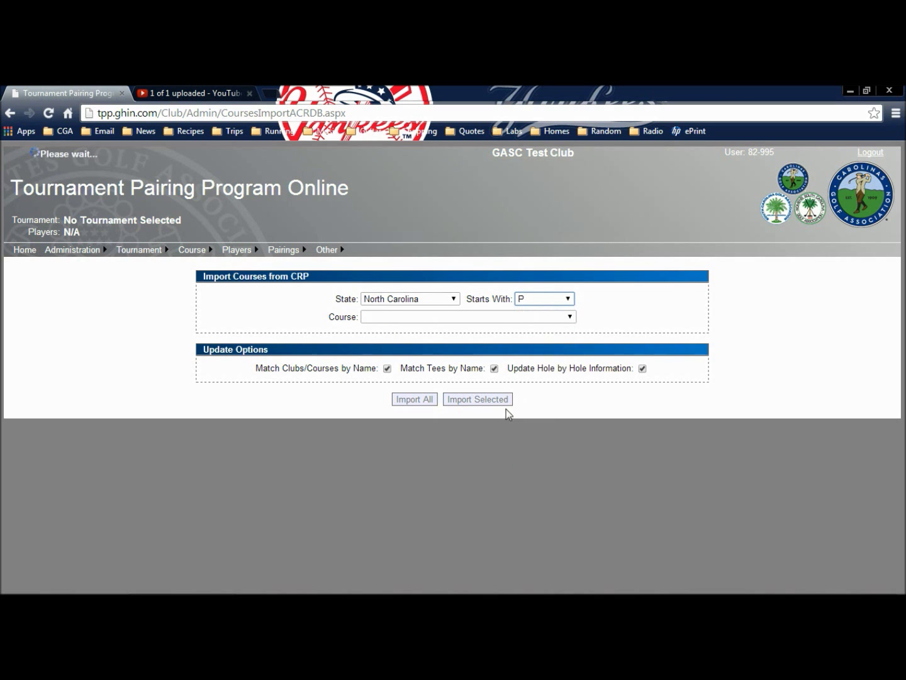
click(557, 326)
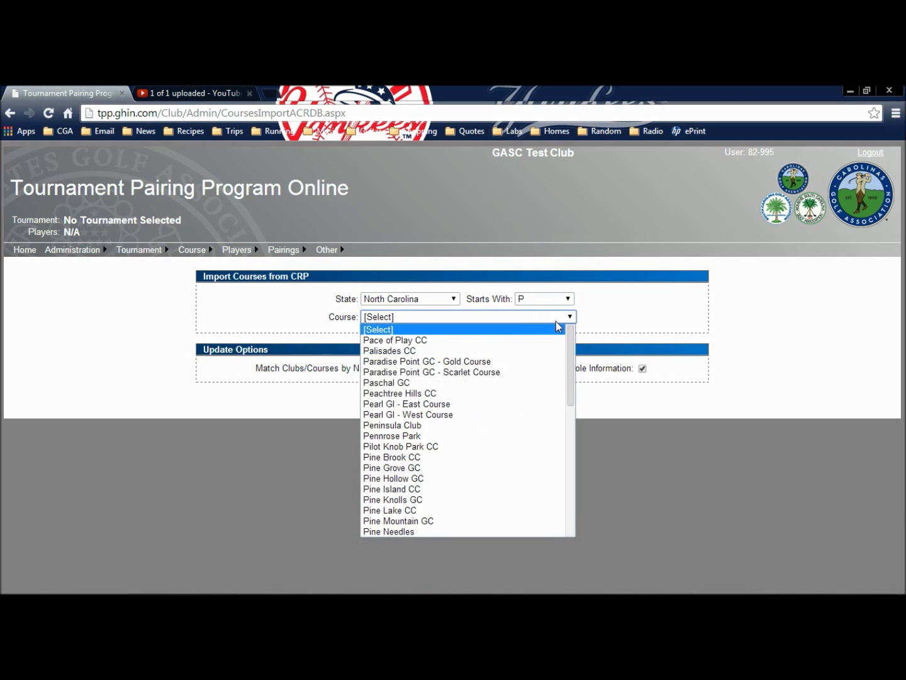
click(423, 531)
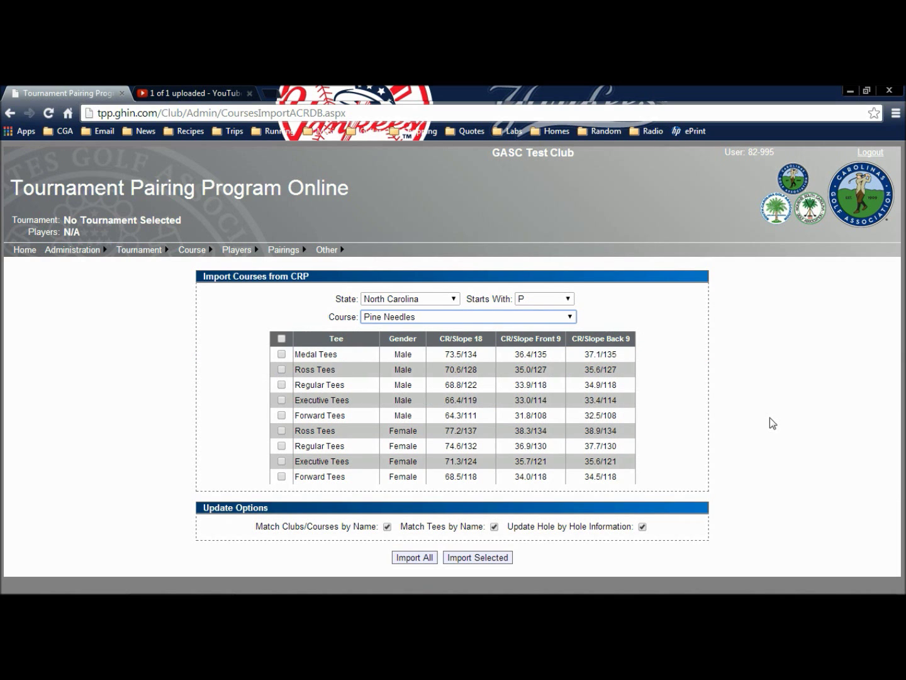
Select every Pine Needles tee, import them all, and continue with refreshing the existing course and tee information.
click(282, 339)
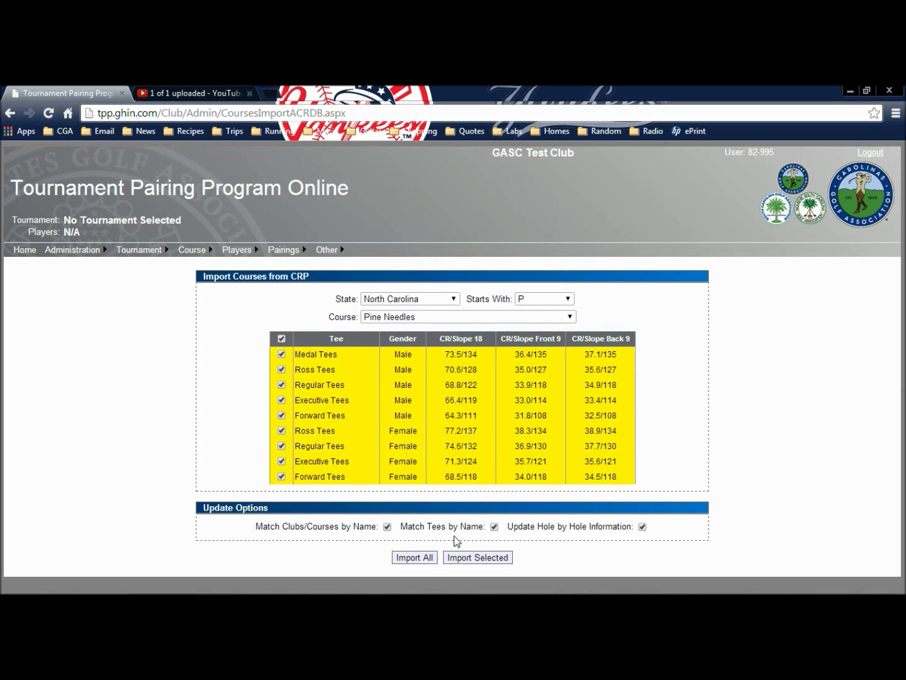
click(428, 559)
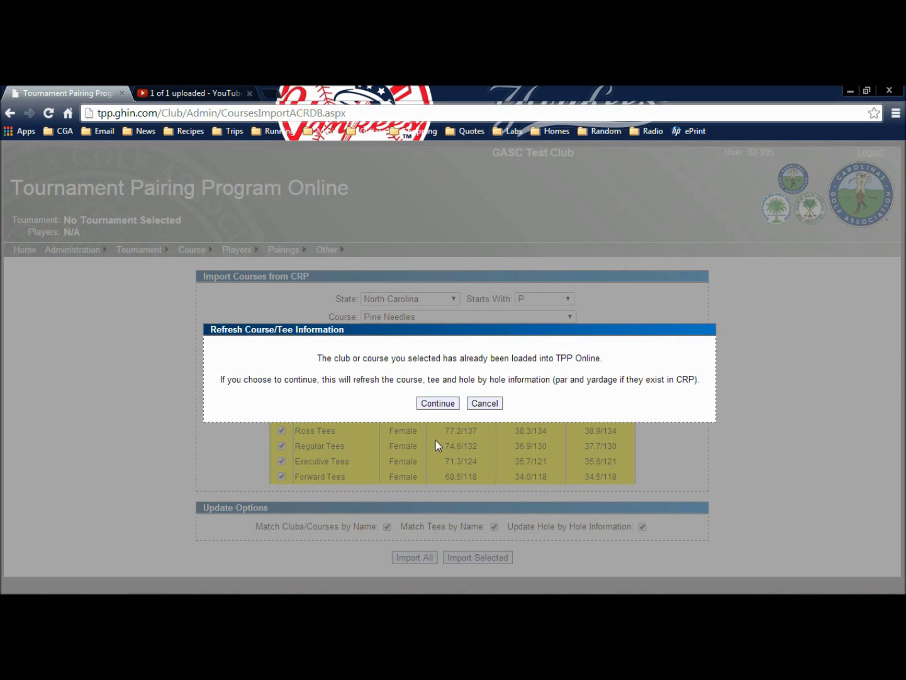
click(452, 407)
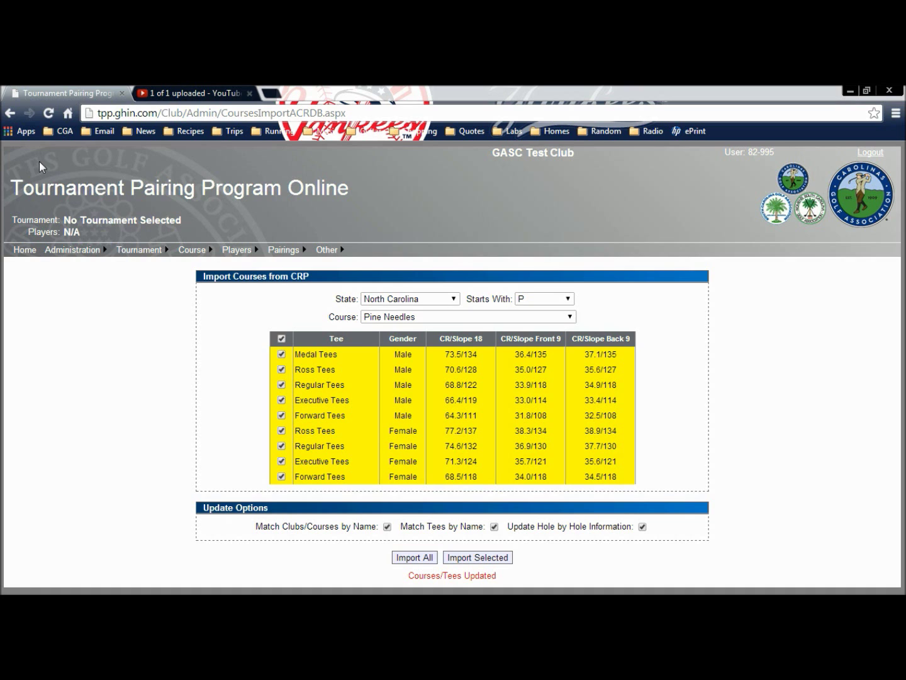
Open course management and display the tee listing for Pine Needles.
mouse_move(189, 249)
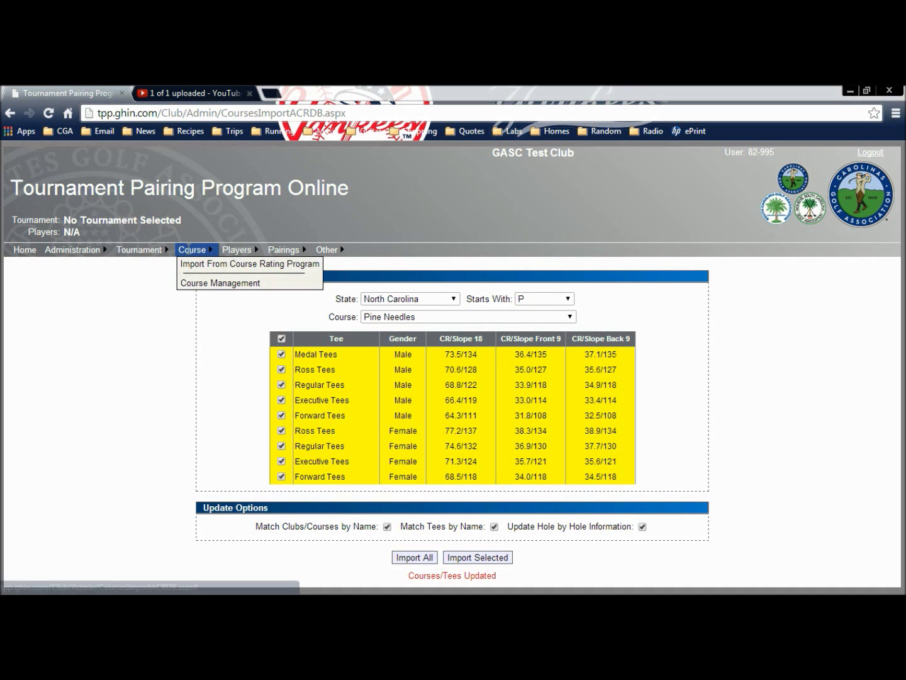
click(193, 283)
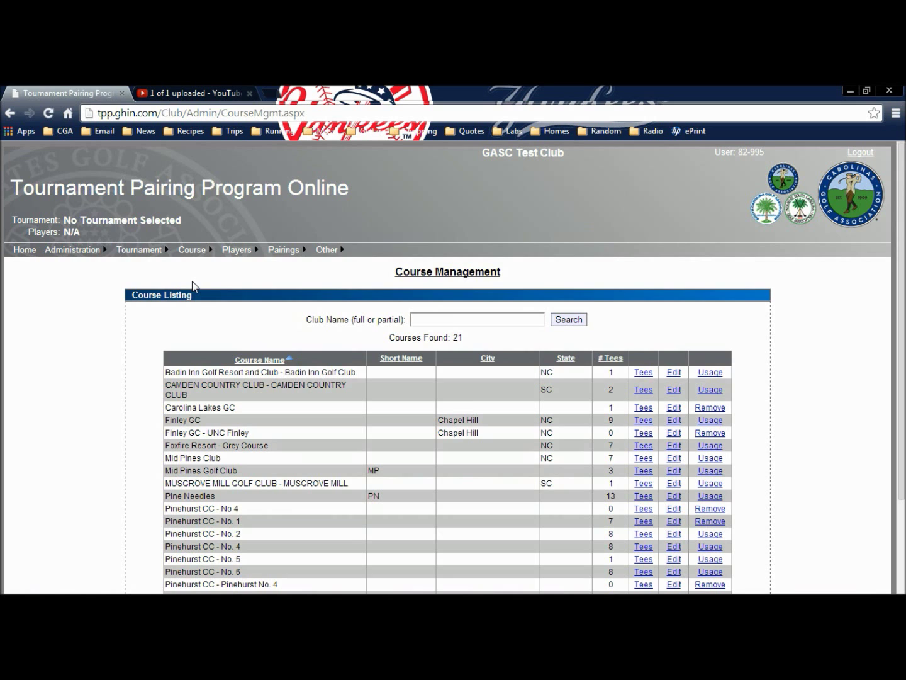
drag(901, 343, 897, 433)
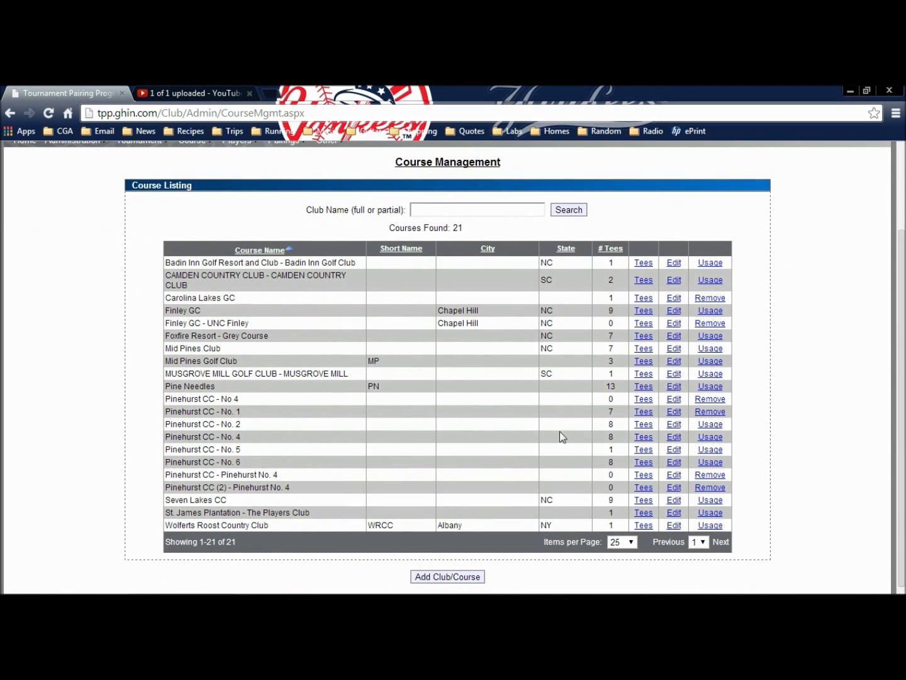
click(644, 388)
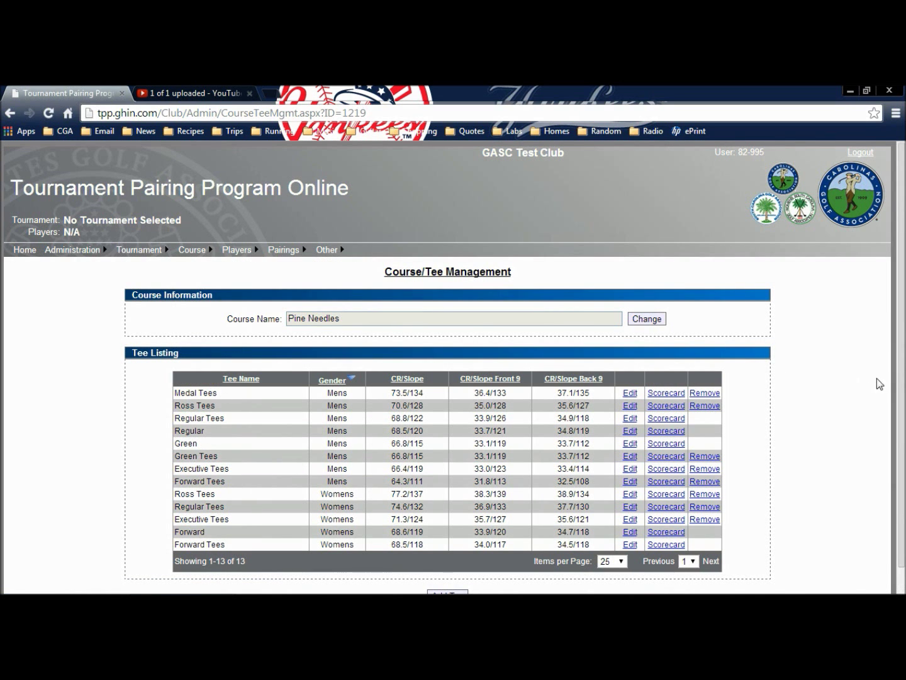
View the scorecard of the men's Medal Tees, then close it without saving.
click(671, 394)
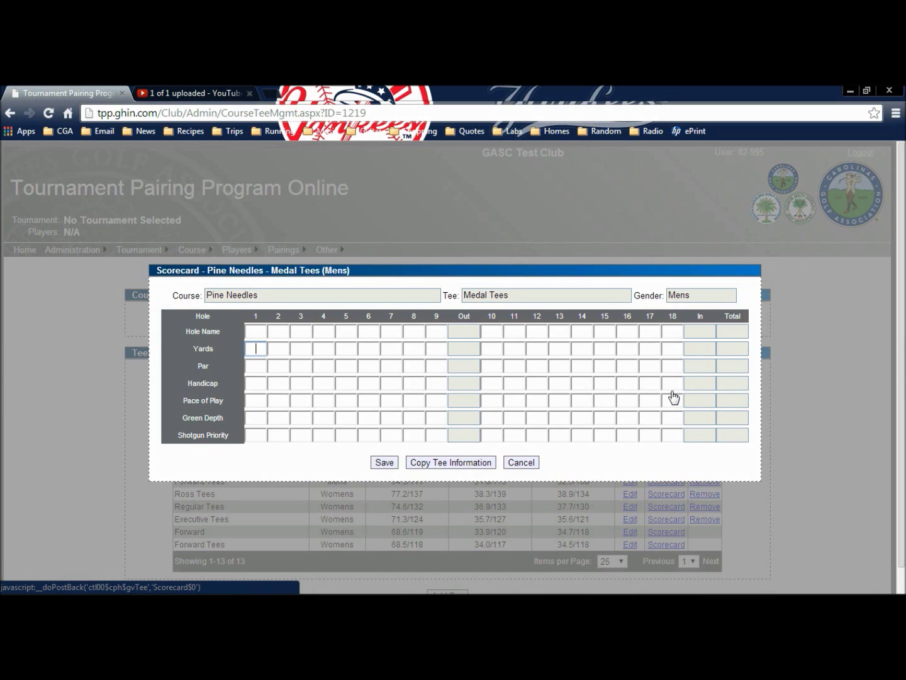
click(529, 464)
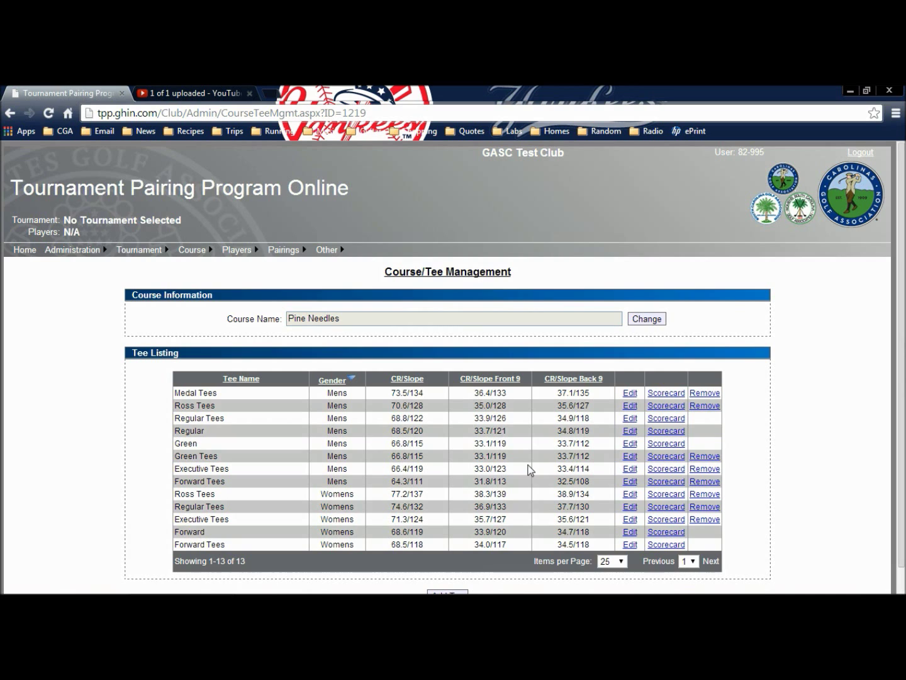
mouse_move(195, 247)
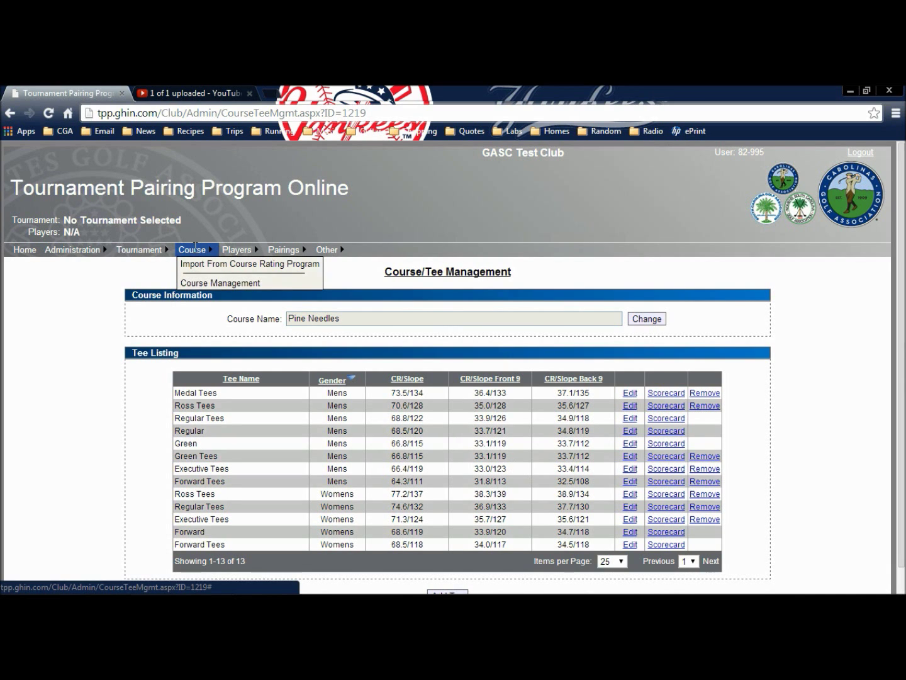